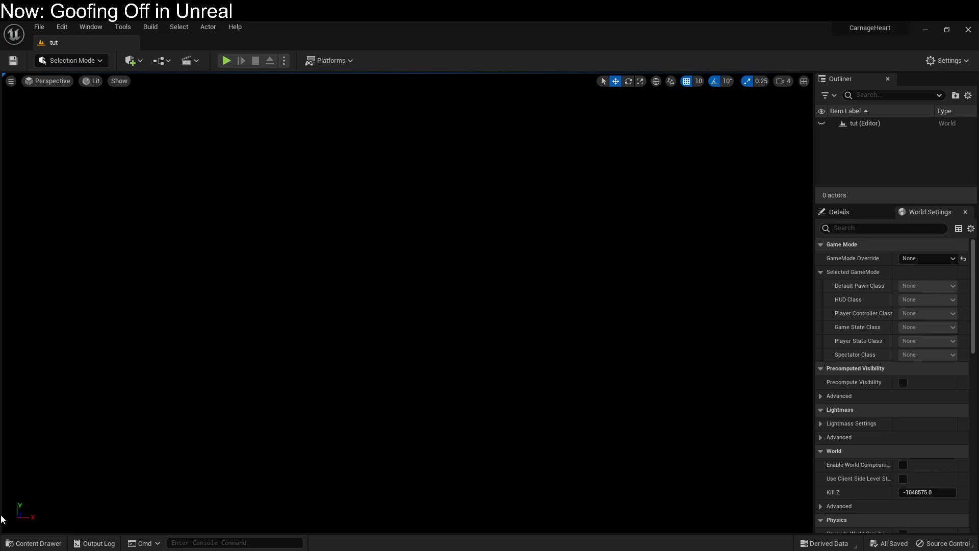
Step: Add a User Widget blueprint in Content/Tutorial and name it ScrollableArea
click(34, 543)
right_click(282, 406)
mouse_move(323, 401)
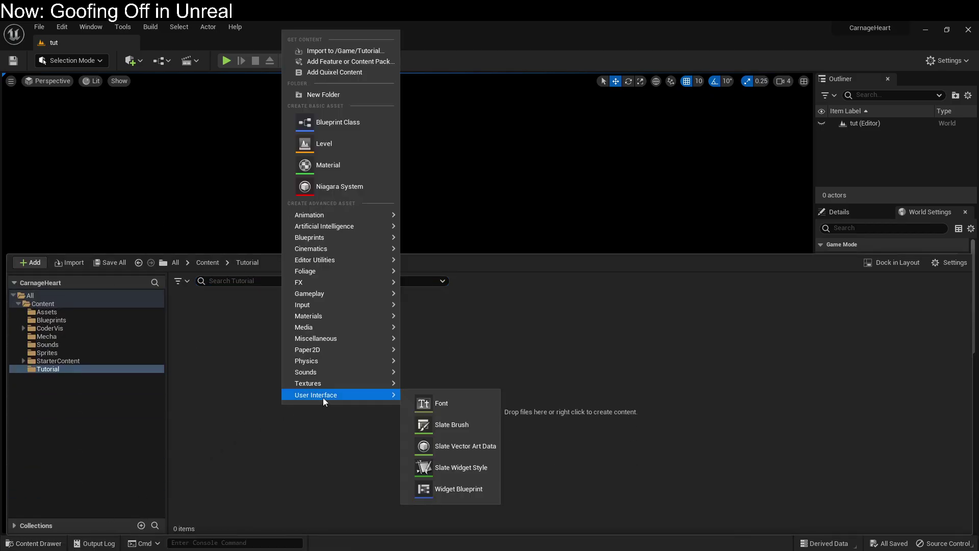
click(448, 489)
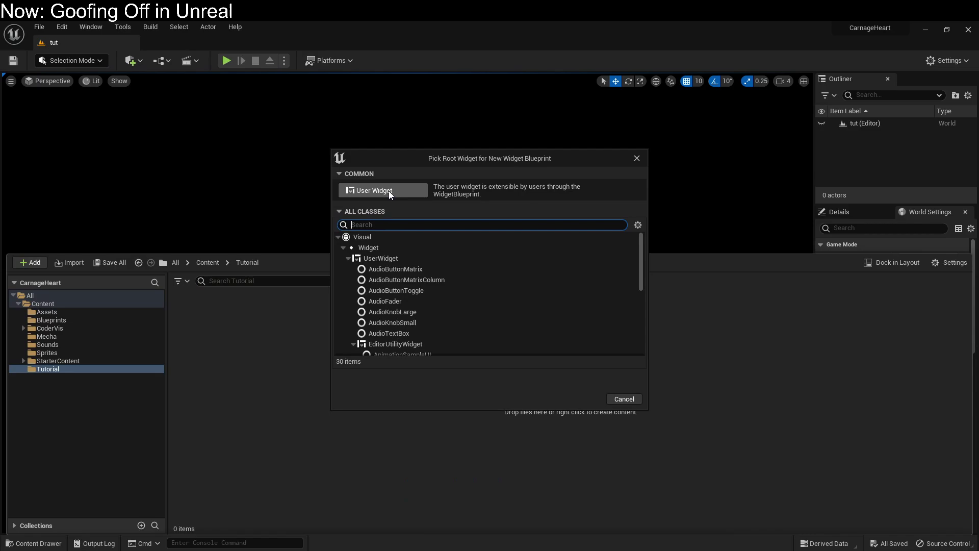
click(389, 191)
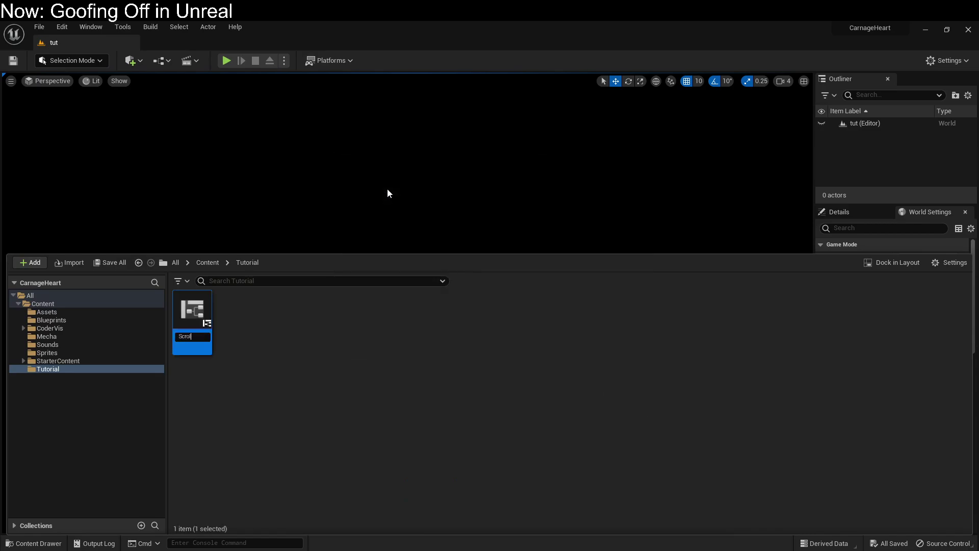
text(ScrollableArea)
key(Return)
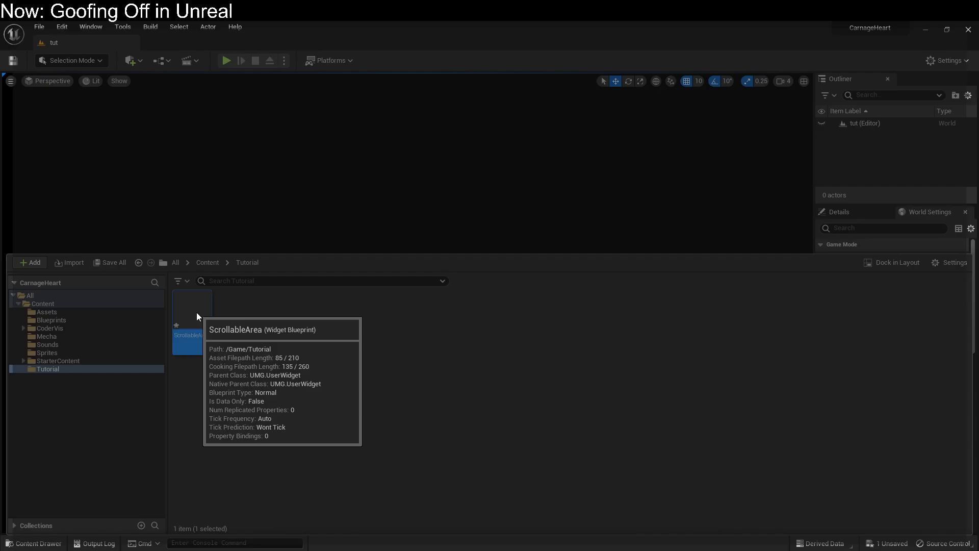
Step: Add a root Canvas Panel with a second Canvas Panel nested inside it
double_click(197, 314)
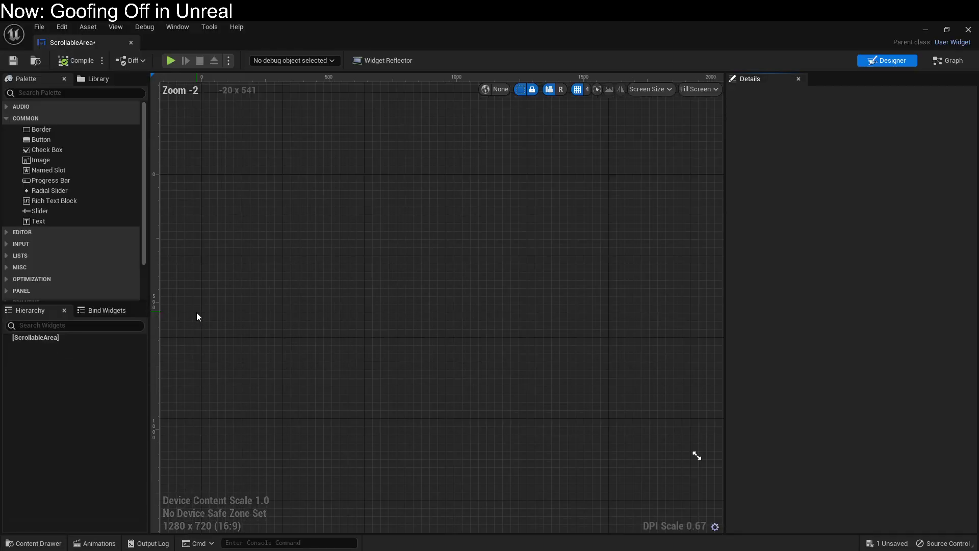
click(72, 93)
text(pane)
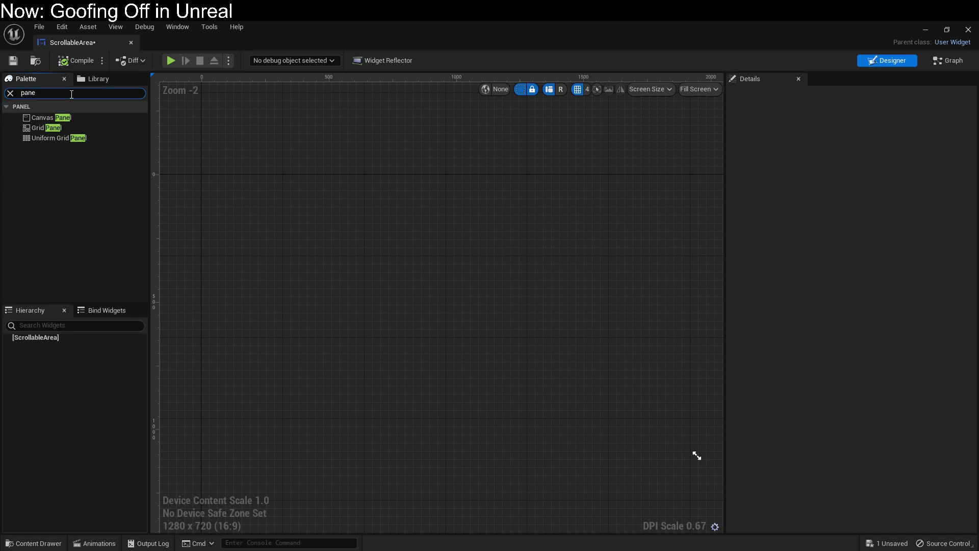
text(l)
drag(63, 117, 76, 337)
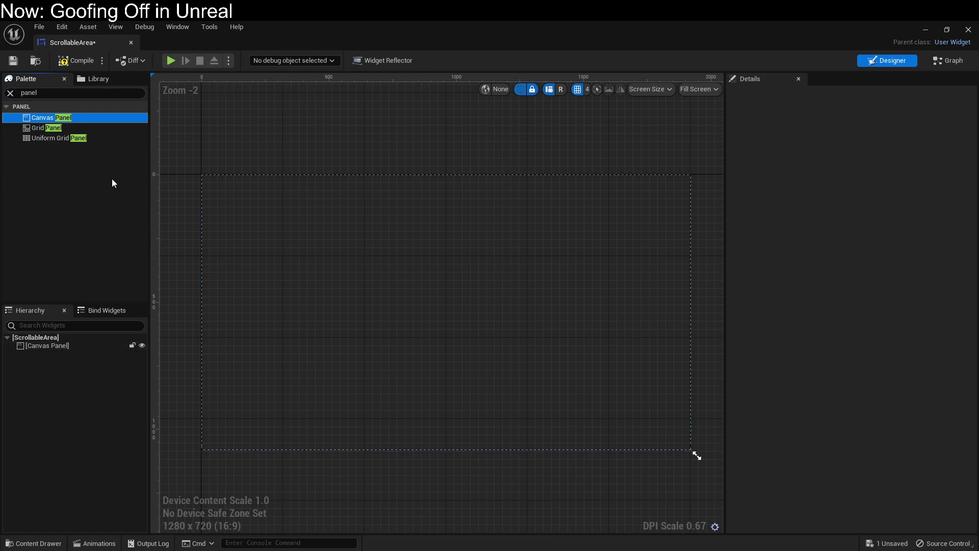
drag(51, 117, 69, 346)
Step: Rename the nested canvas to ViewArea and enlarge it toward the centre
click(783, 99)
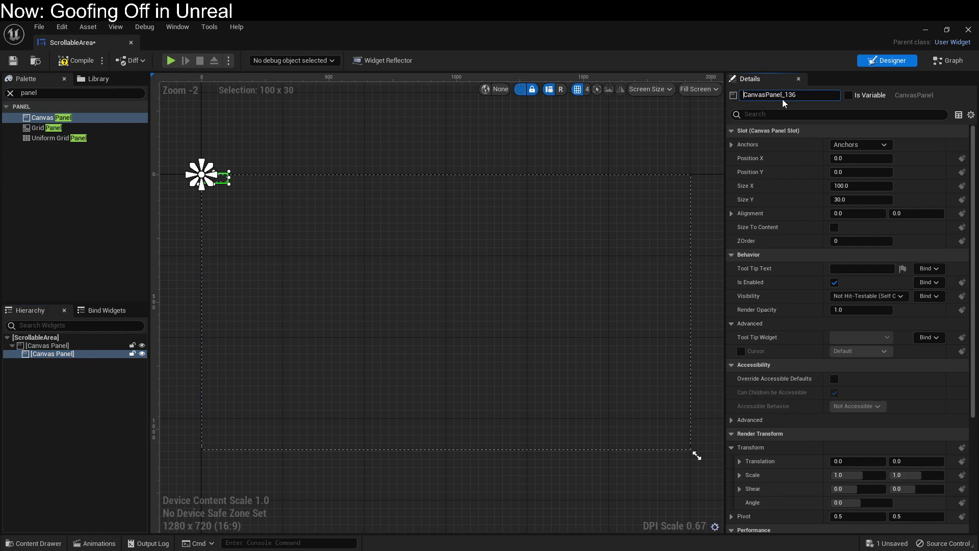
key(ctrl+a)
text(Vie)
key(Return)
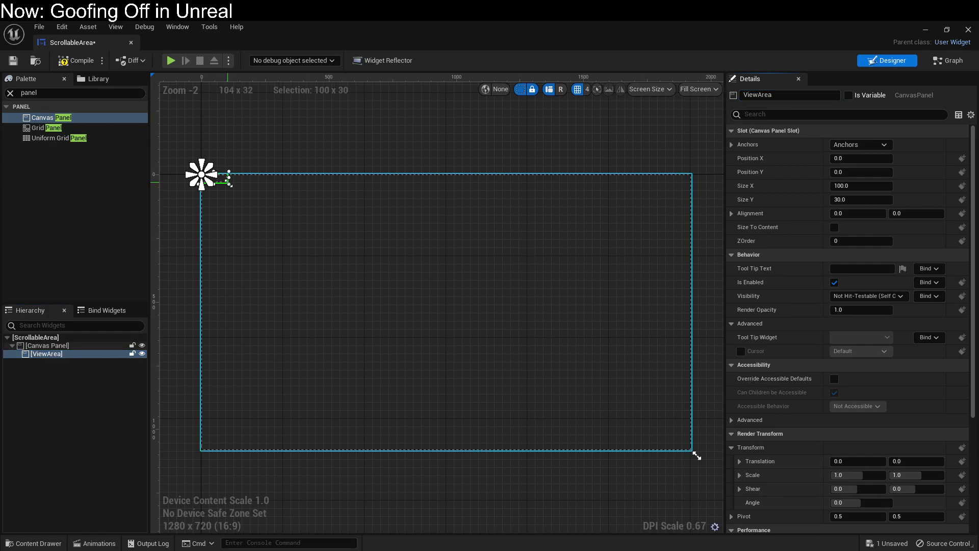
drag(229, 183, 376, 324)
drag(326, 285, 411, 328)
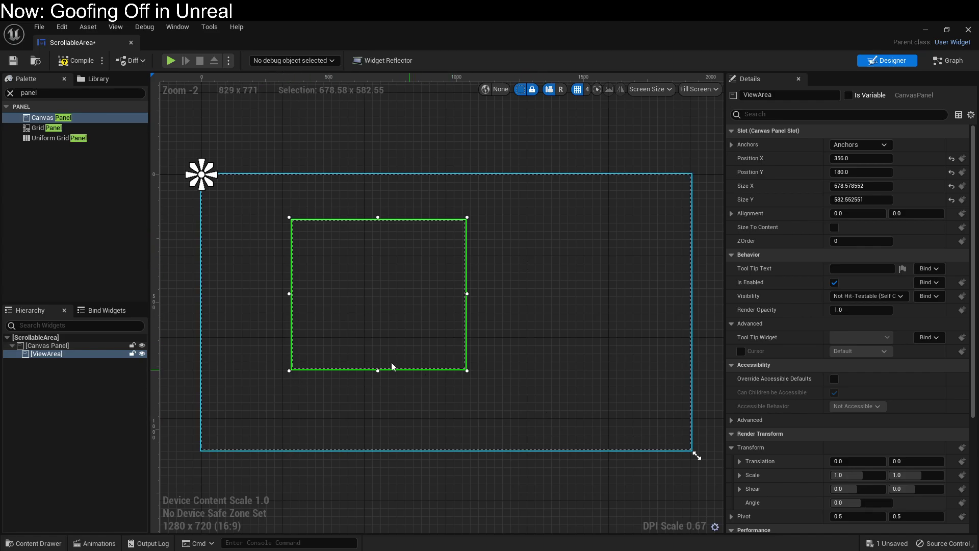
Step: Add a Grid Panel inside ViewArea and name it ContentArea
drag(40, 128, 71, 356)
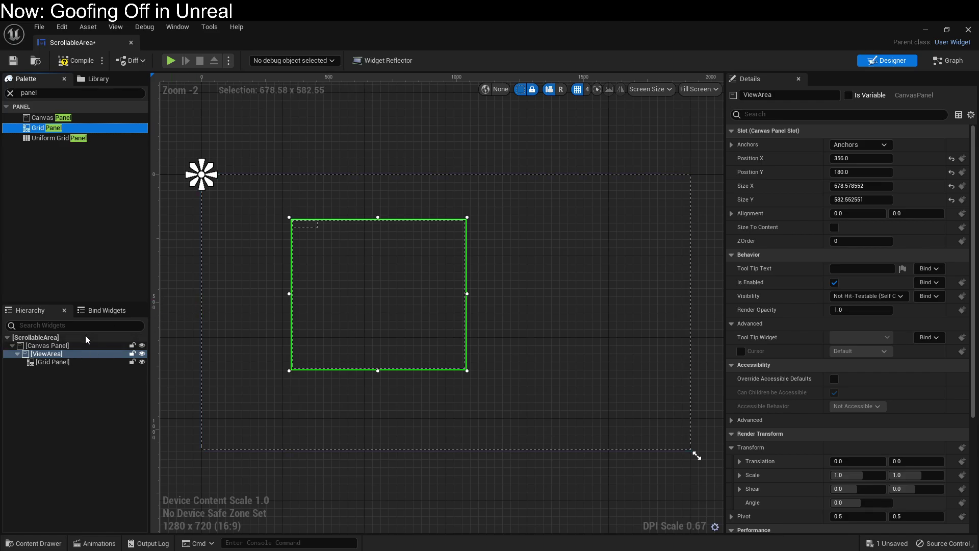
click(831, 94)
text(Content)
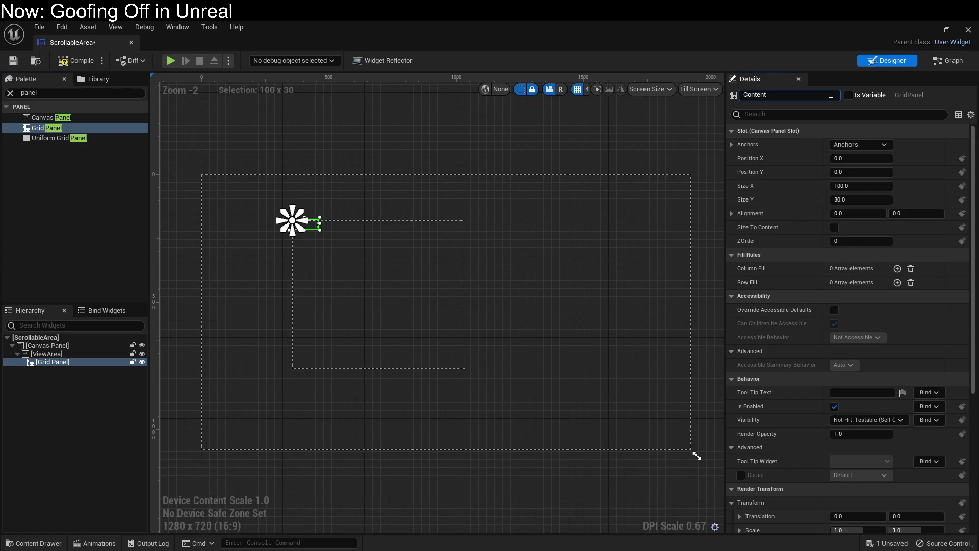
text(Area)
key(Return)
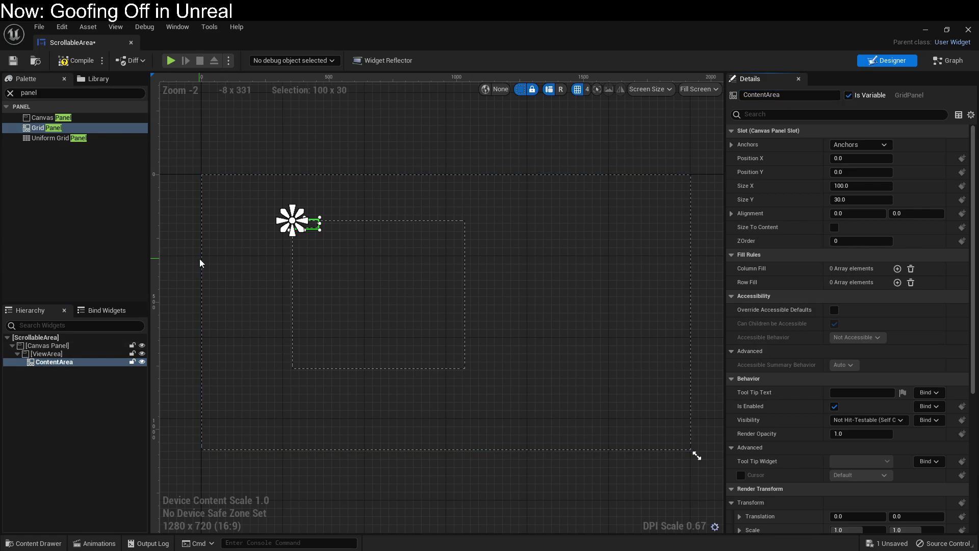
Step: Clear the palette filter and add an Image widget inside ContentArea
click(90, 94)
key(BackSpace)
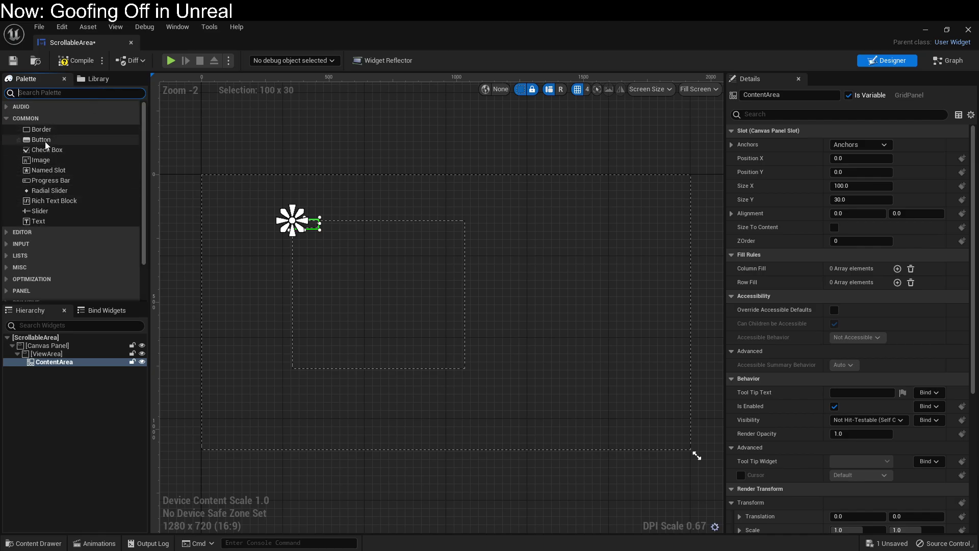
drag(37, 159, 40, 365)
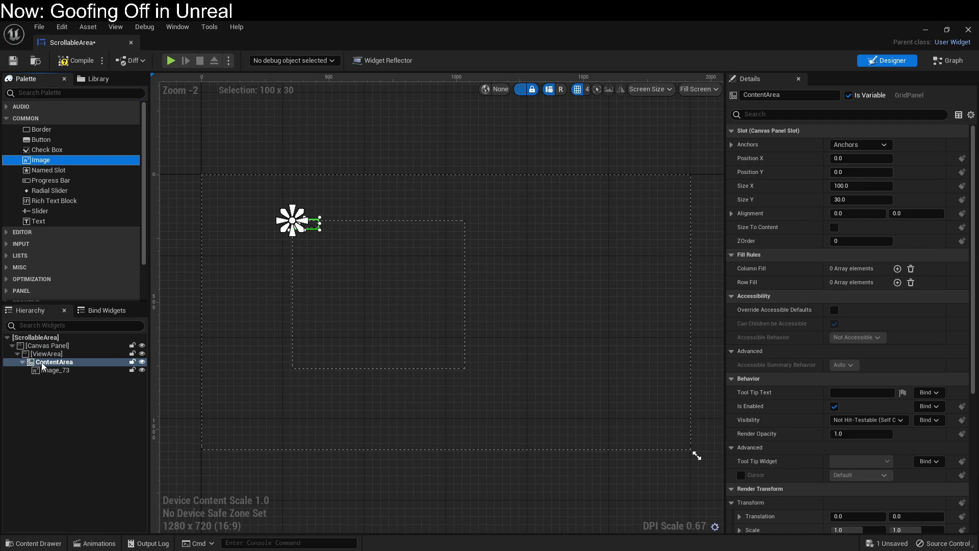
Step: Set the image's brush to the JackieChan texture, then select ContentArea
click(867, 301)
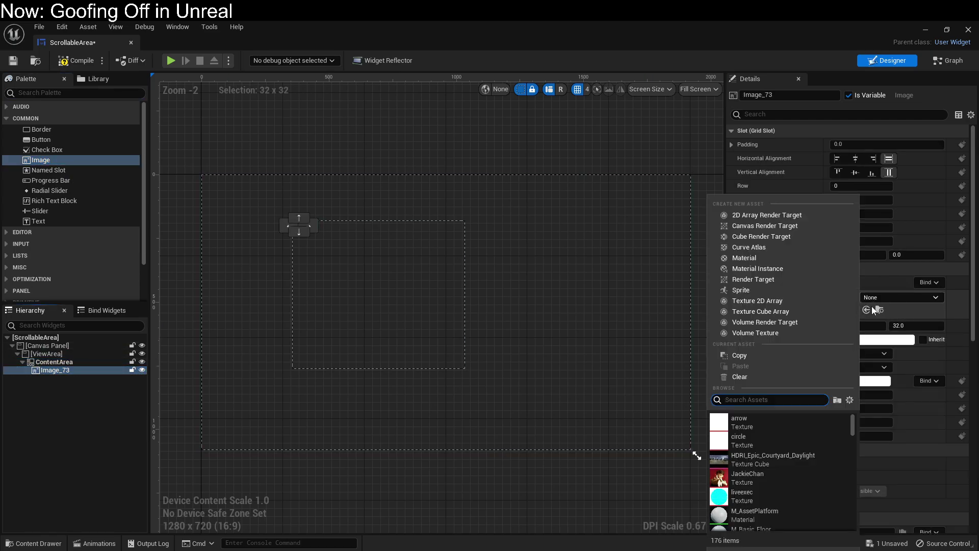
click(803, 470)
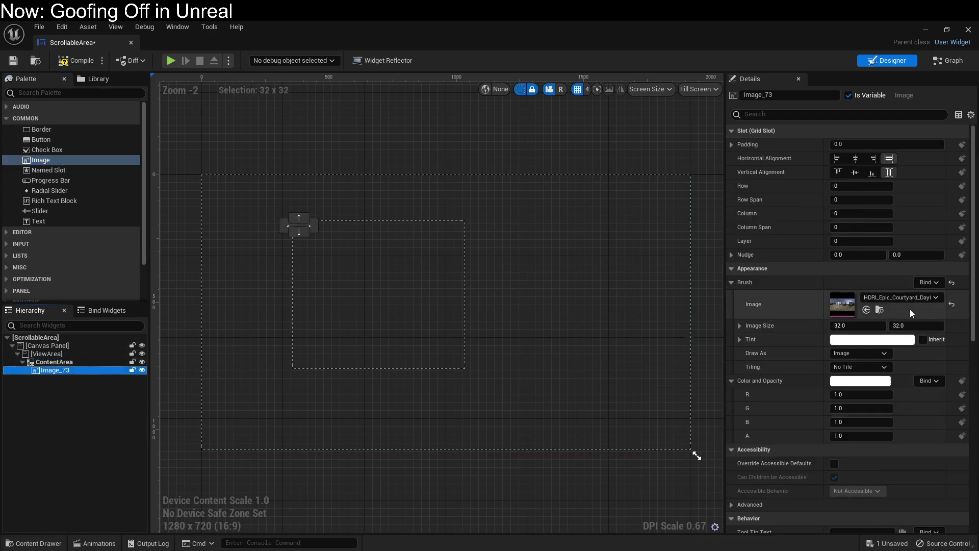
click(903, 297)
click(803, 474)
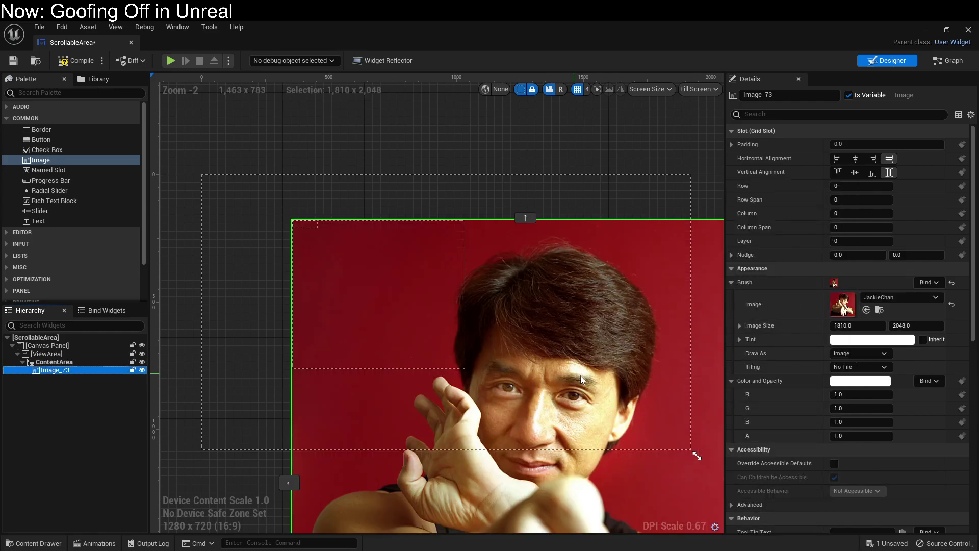
click(119, 354)
click(119, 361)
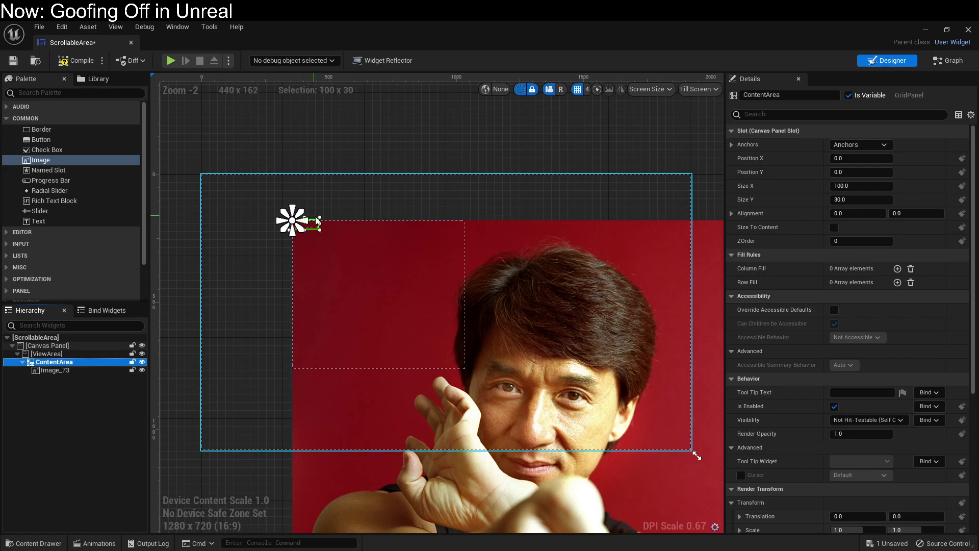
Step: Make ContentArea Size To Content and offset it to -256, -304
scroll(306, 228, up, 9)
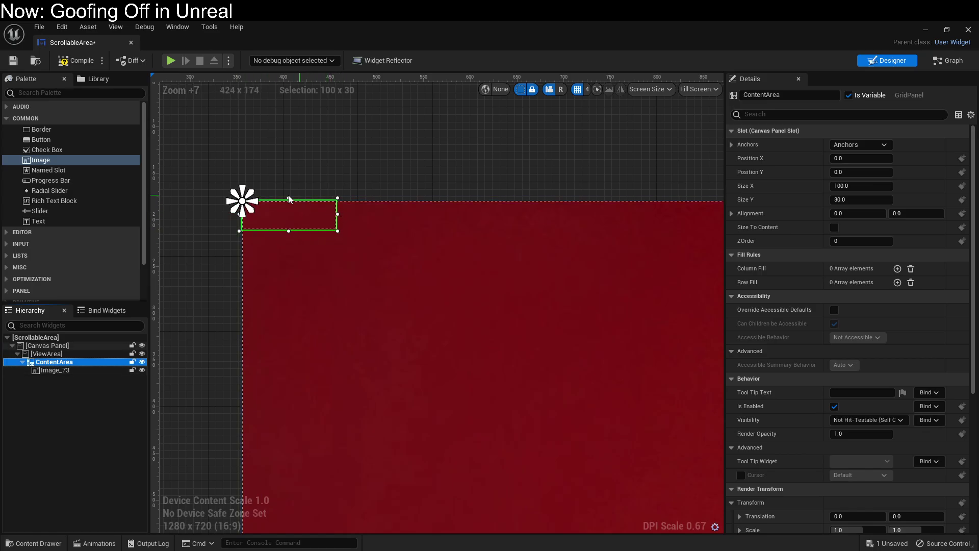
scroll(289, 241, down, 12)
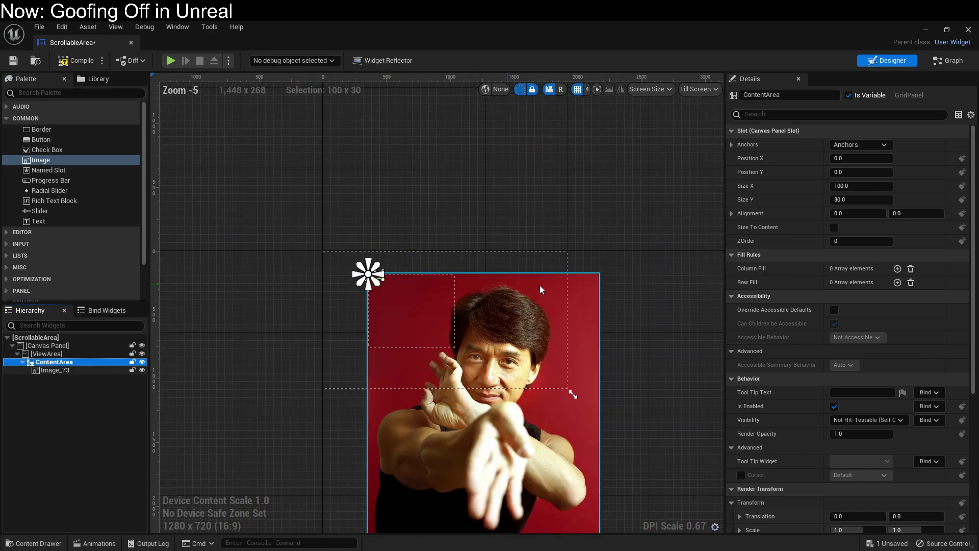
click(835, 228)
right_drag(669, 301, 635, 274)
drag(521, 446, 488, 407)
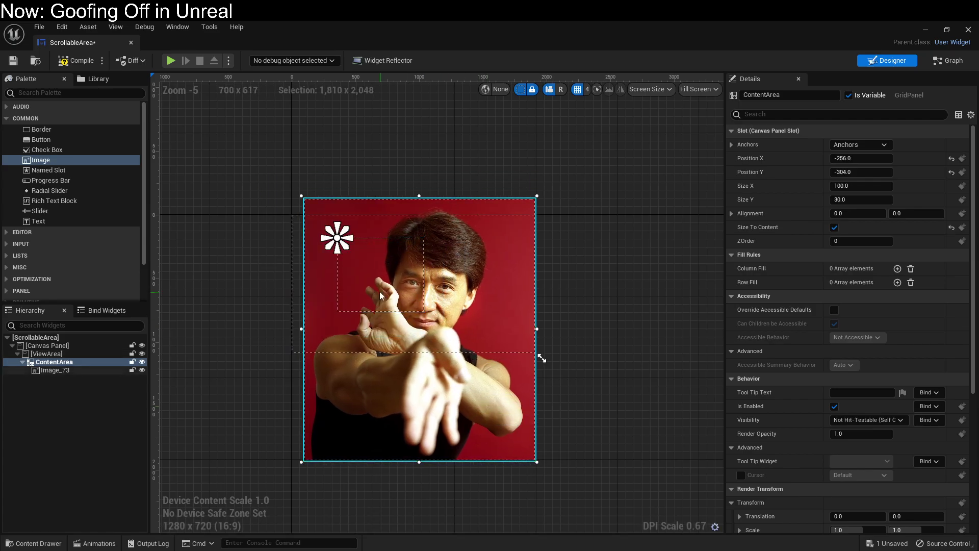
scroll(379, 288, up, 4)
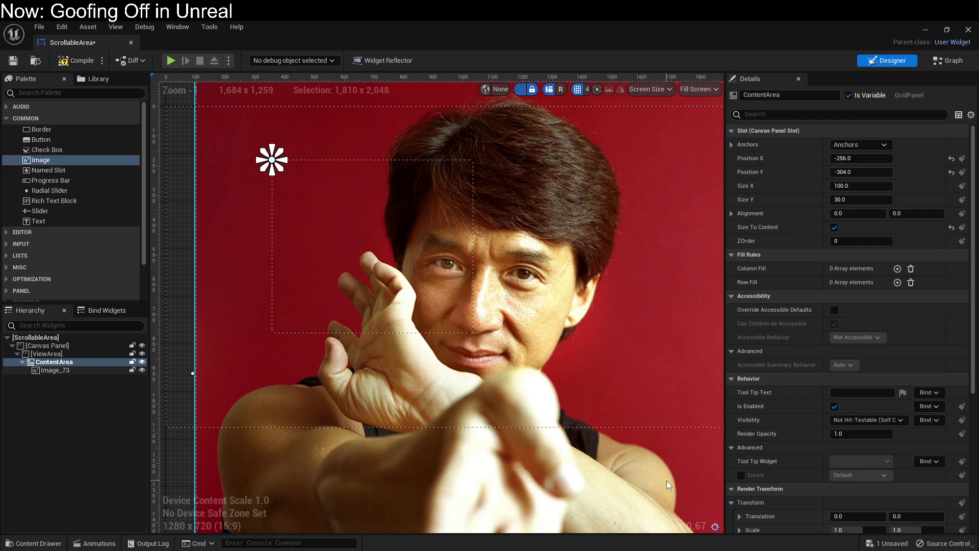
Step: Set ViewArea's Clipping to Clip to Bounds and compile the widget
click(90, 353)
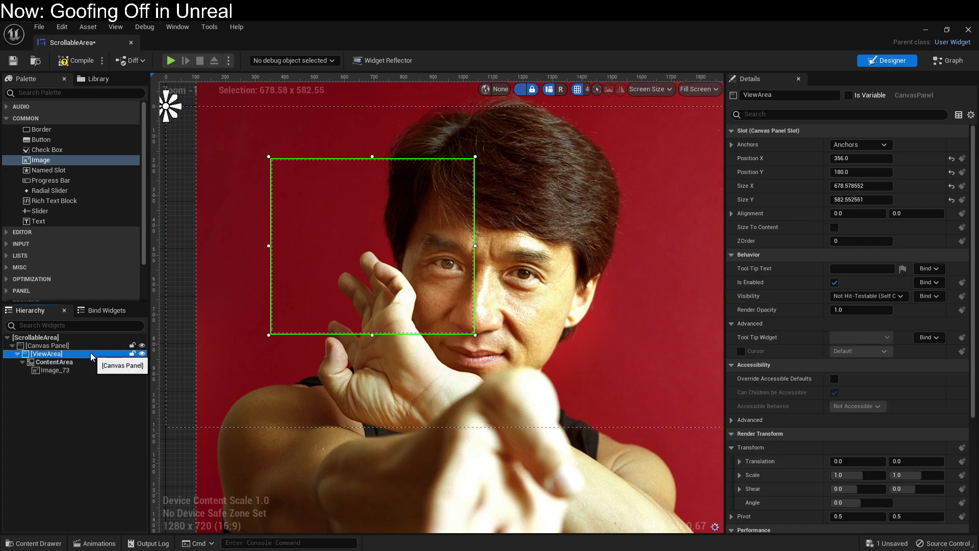
scroll(775, 300, down, 5)
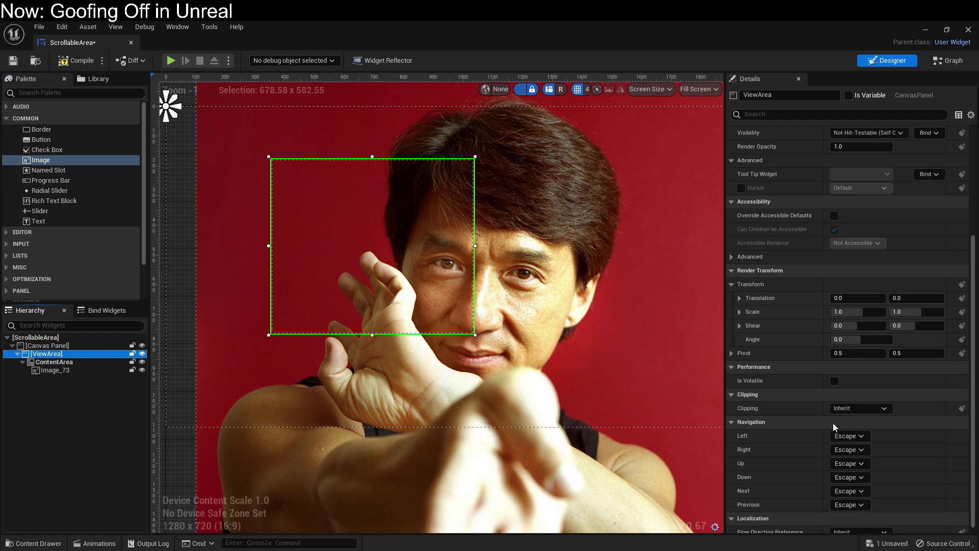
click(852, 408)
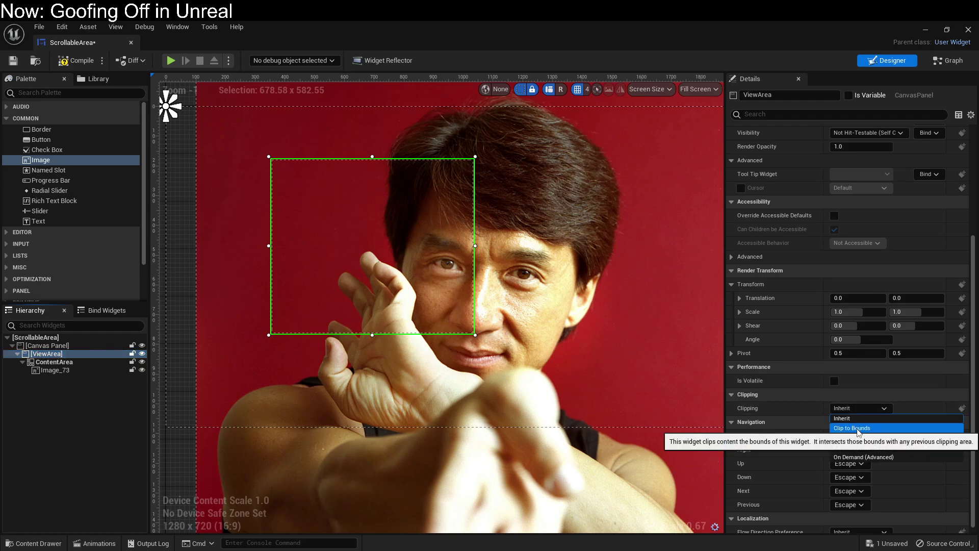
click(859, 429)
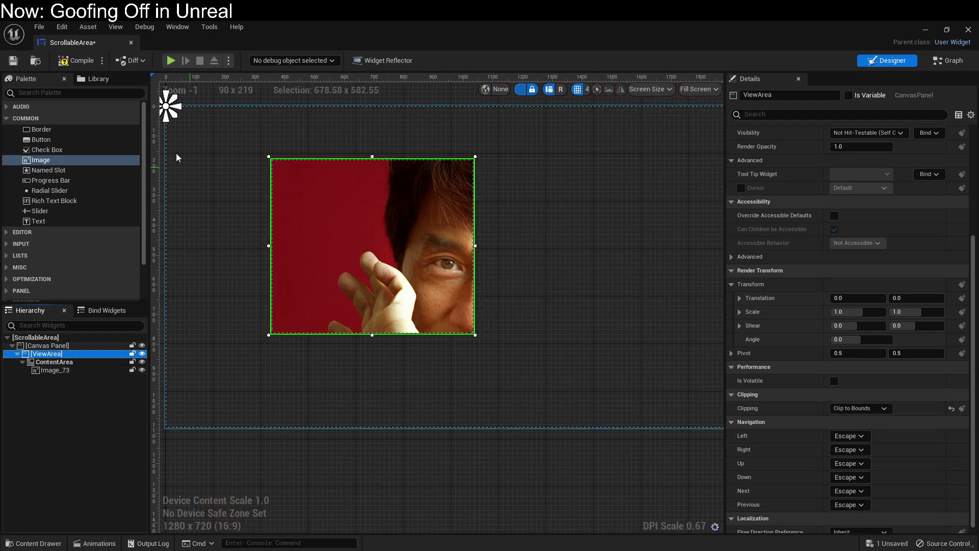
click(77, 61)
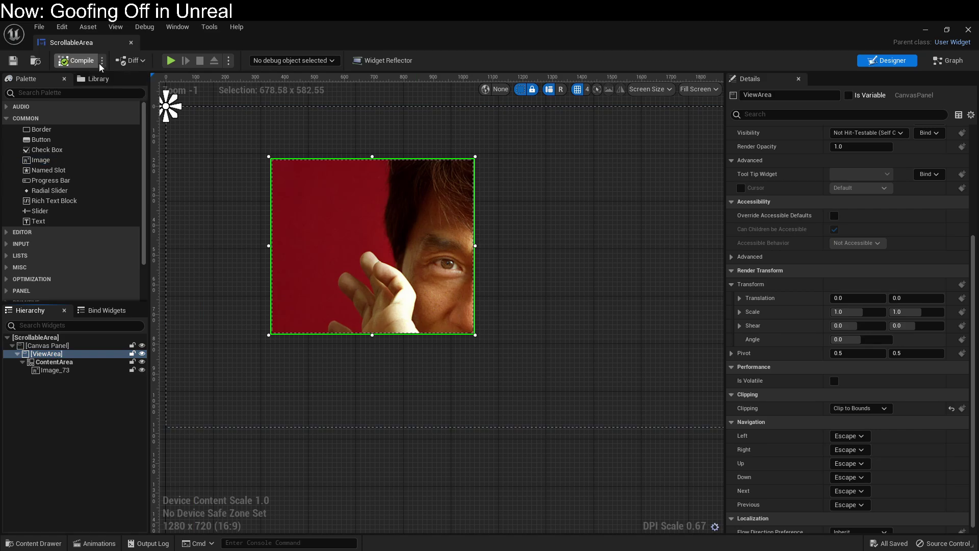
Step: Add a Create Widget node after BeginPlay with class ScrollableArea
click(927, 32)
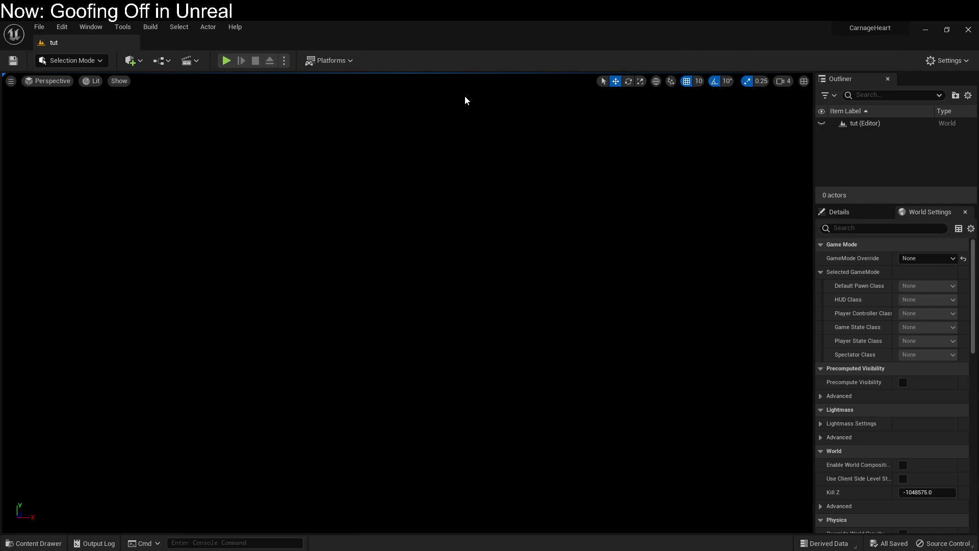
click(161, 61)
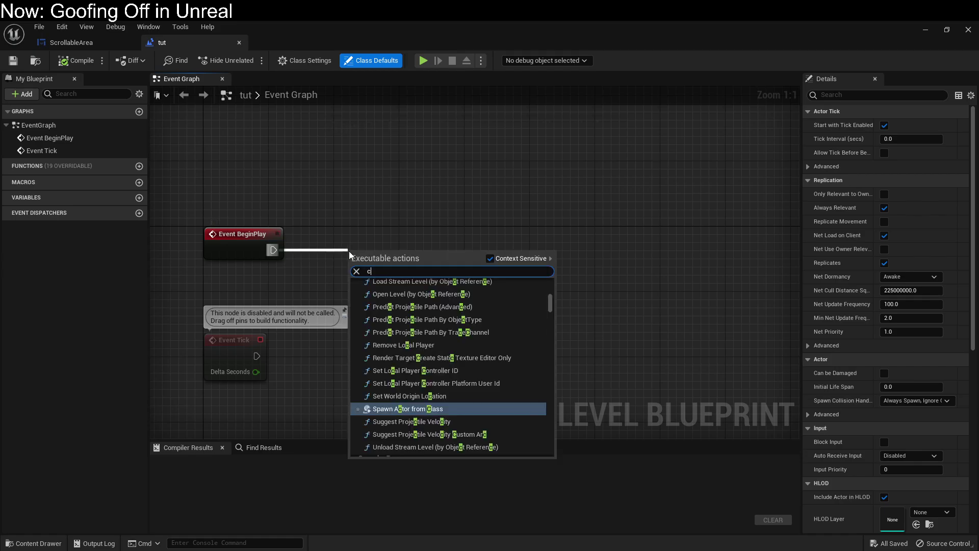
key(BackSpace)
key(BackSpace)
key(BackSpace)
text(eat)
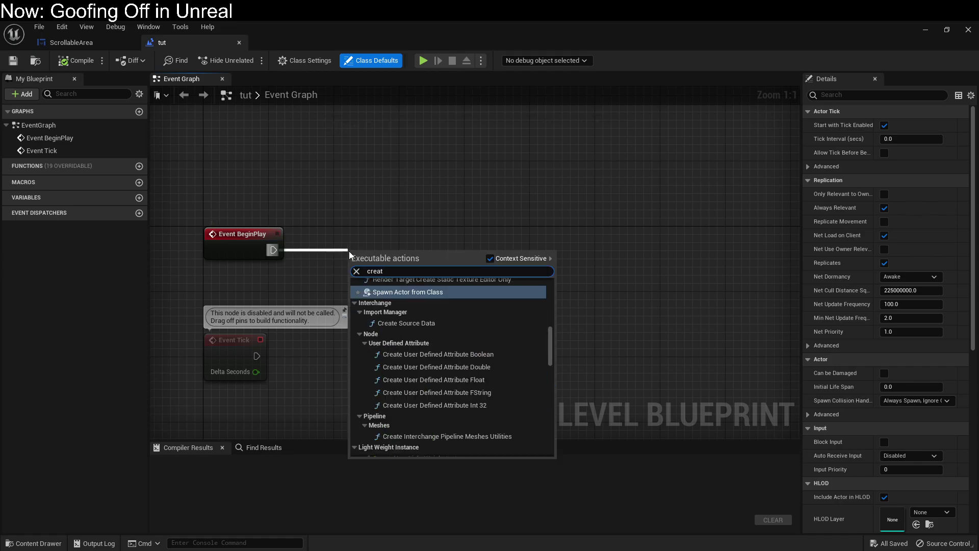
text(e widget)
key(Return)
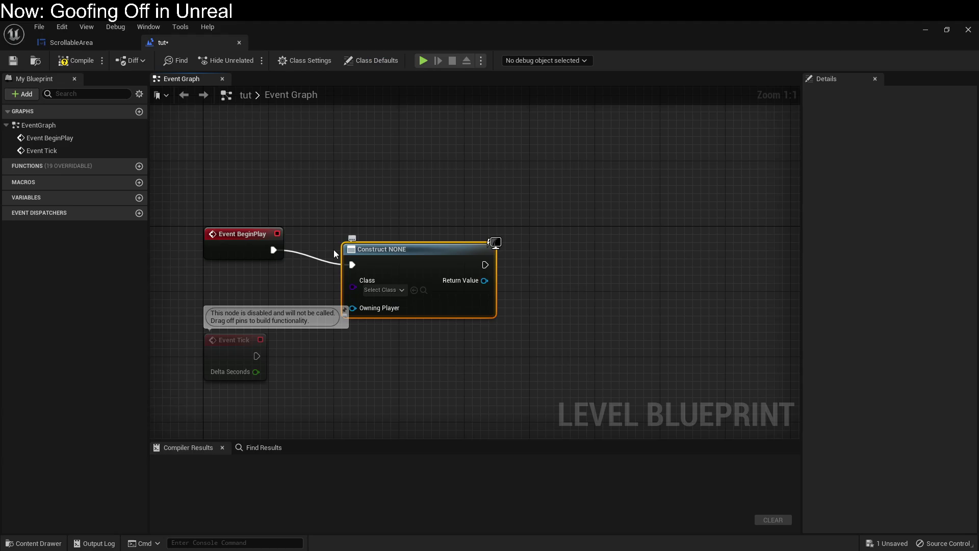
click(384, 290)
text(scrol)
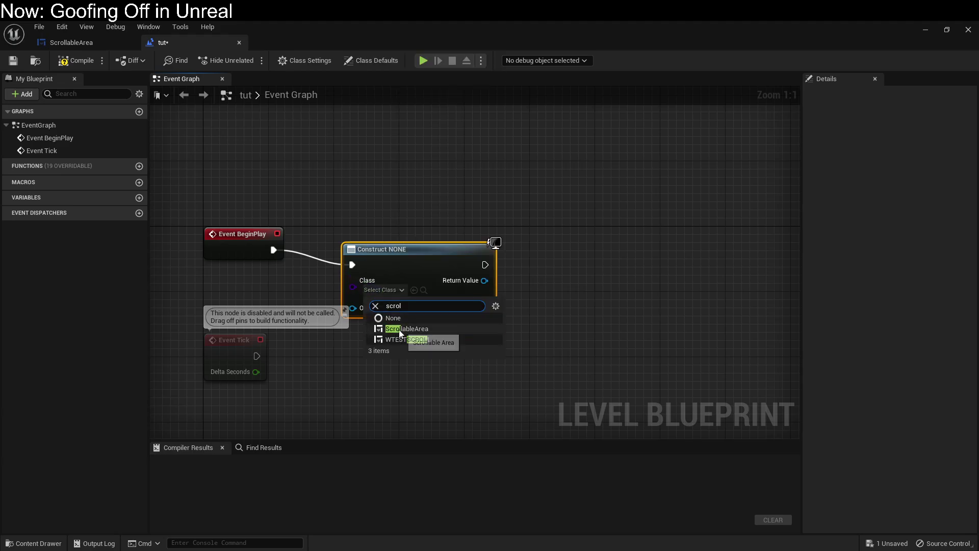
click(406, 329)
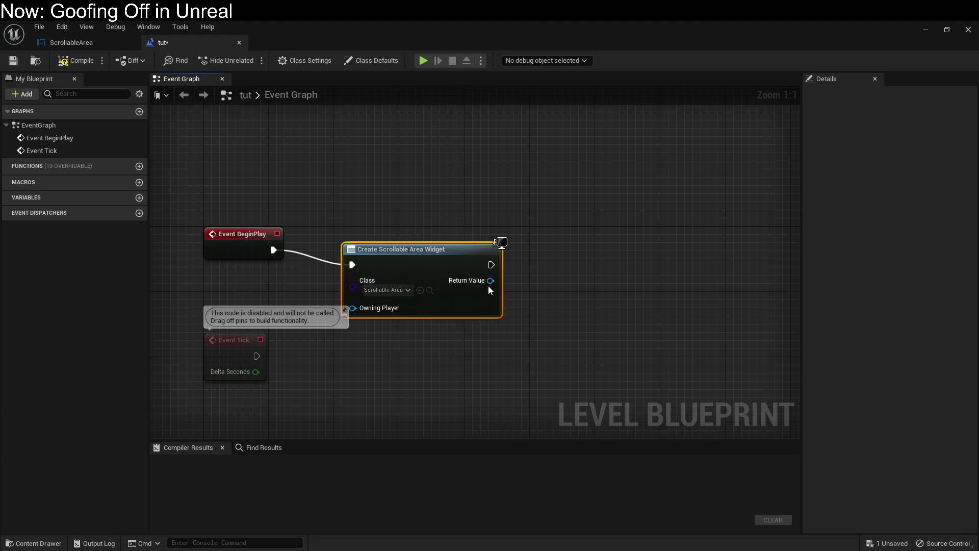
Step: Feed the created widget into Add to Viewport, tidy the nodes, and compile
drag(491, 280, 542, 277)
text(add)
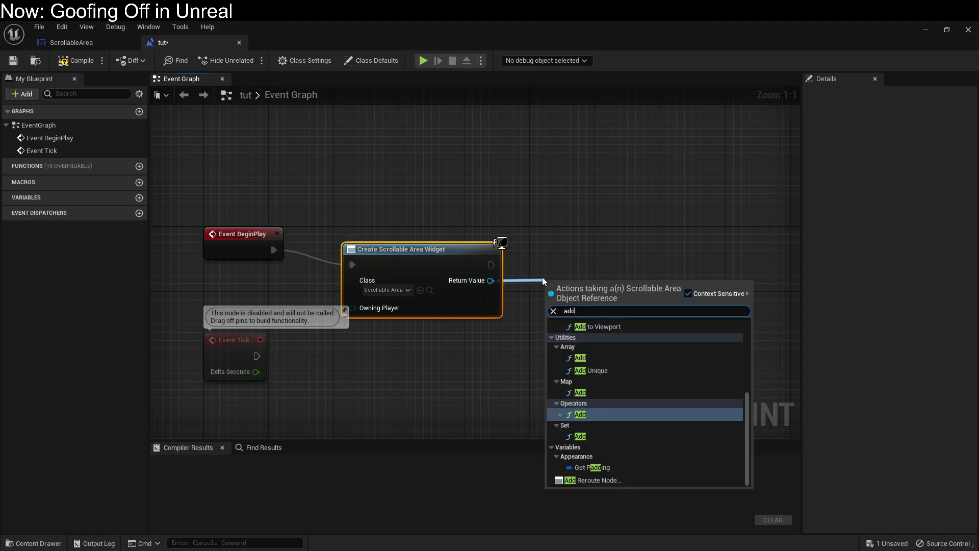
click(596, 327)
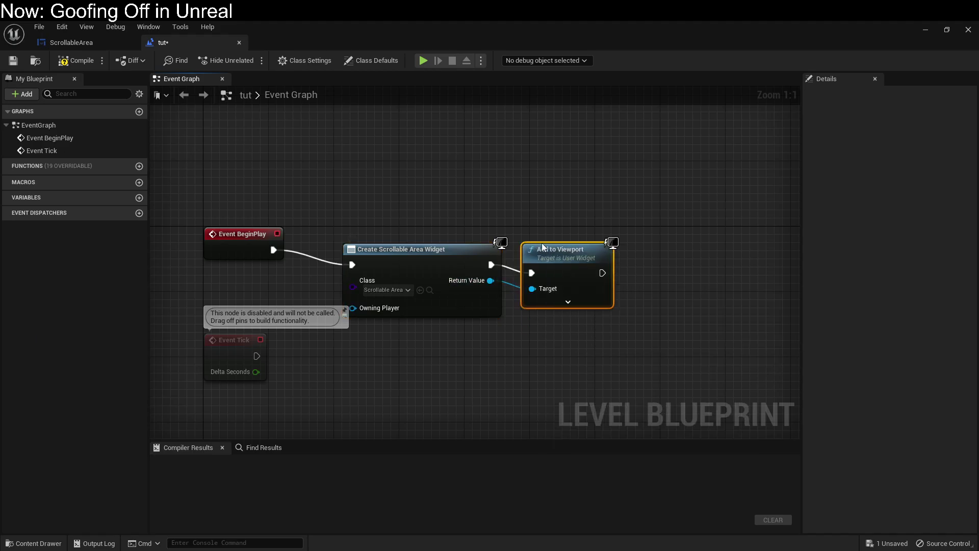
drag(447, 218, 607, 275)
drag(515, 255, 531, 206)
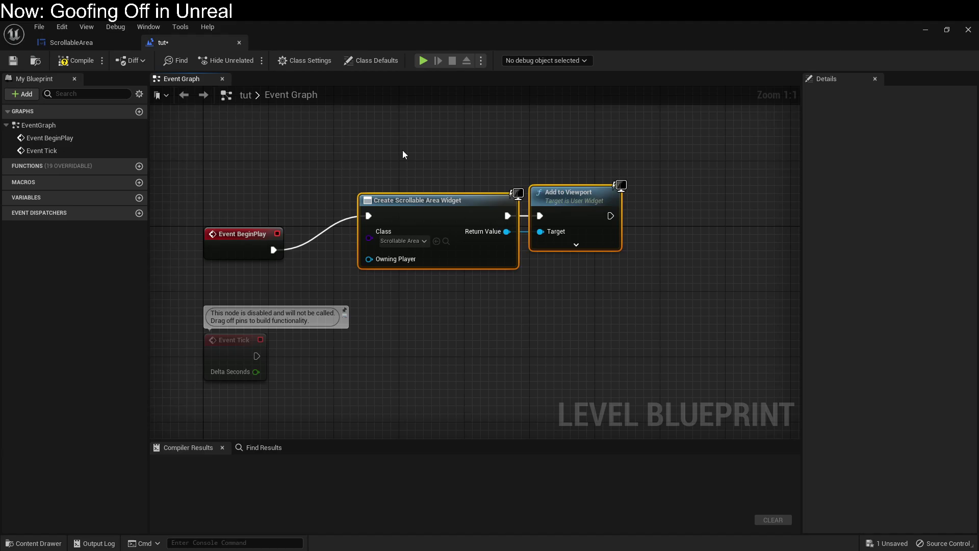
click(77, 61)
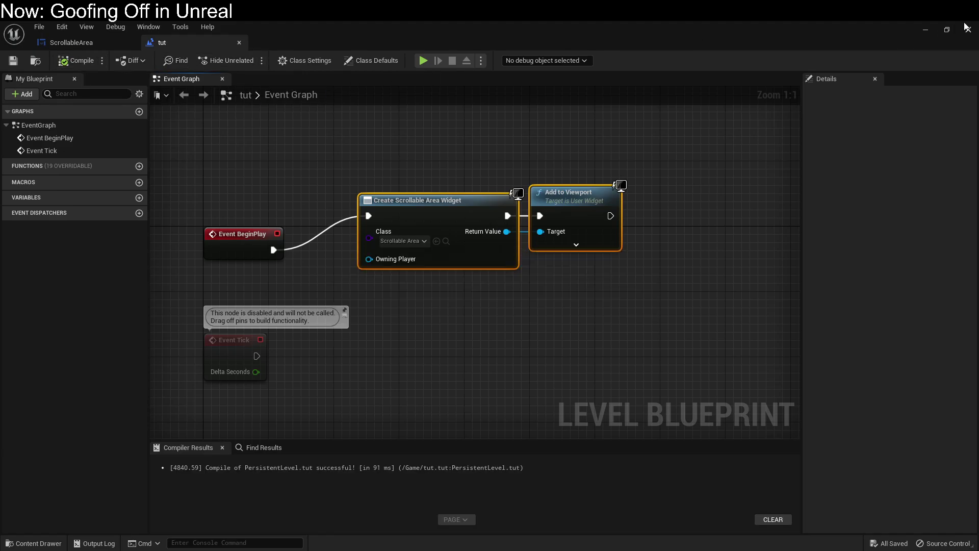
Step: Play the level to check the clipped portrait, stop, and return to ScrollableArea
click(927, 32)
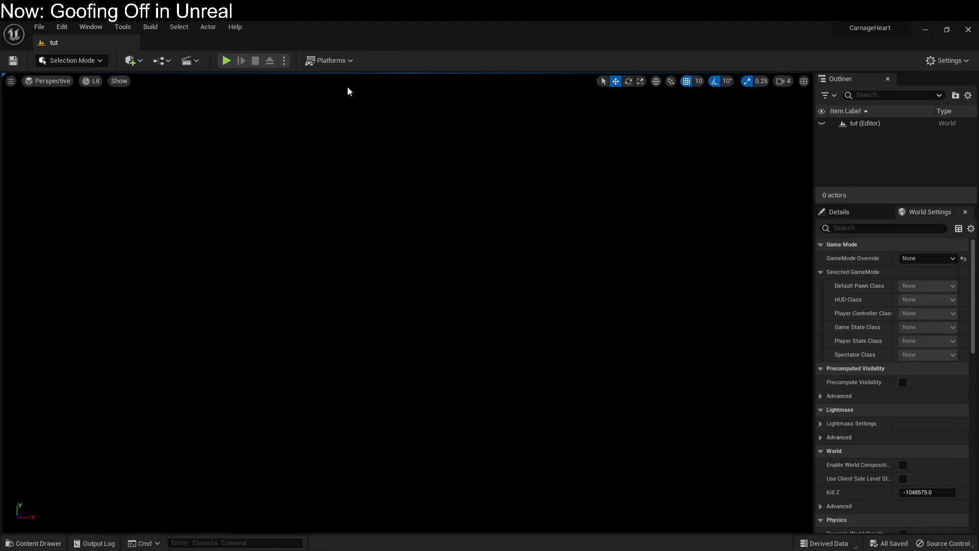
click(232, 62)
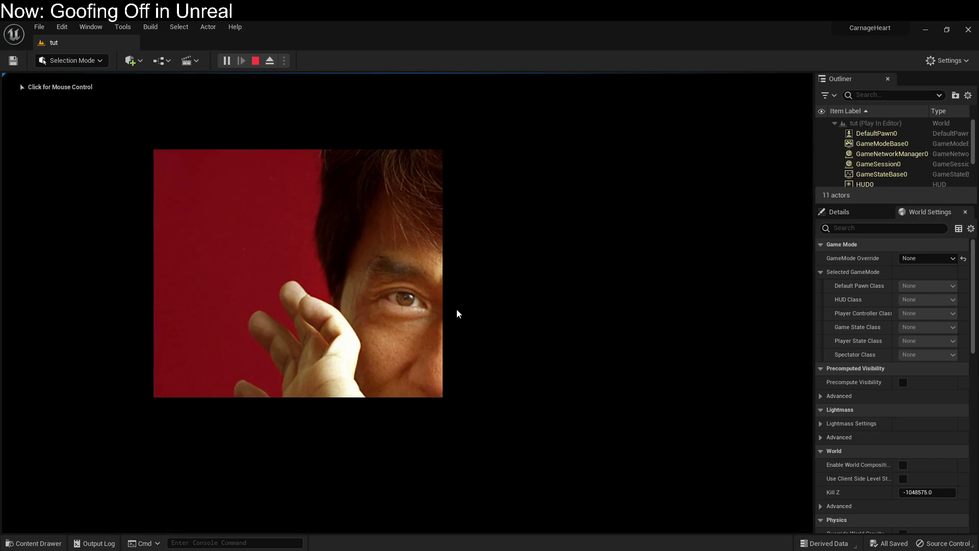
click(258, 307)
key(Escape)
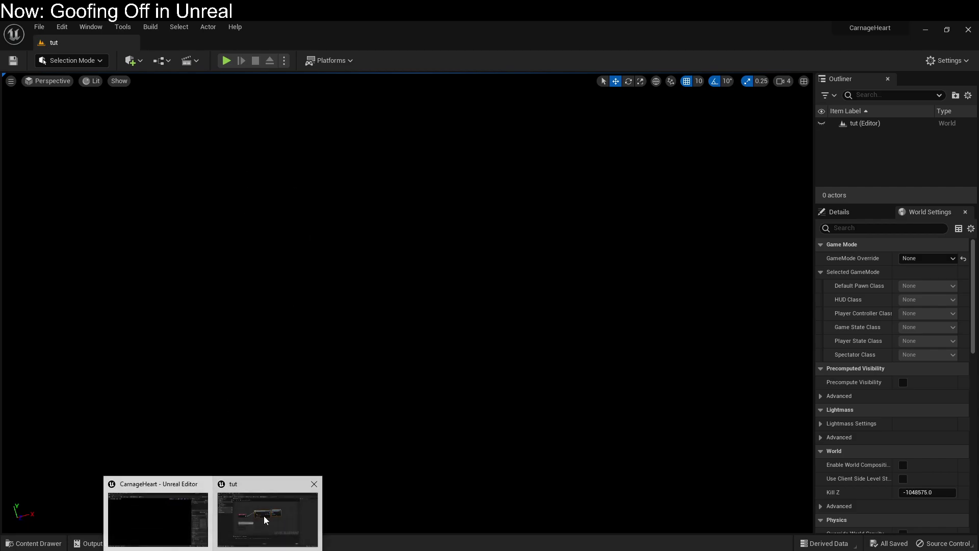
click(265, 519)
click(71, 44)
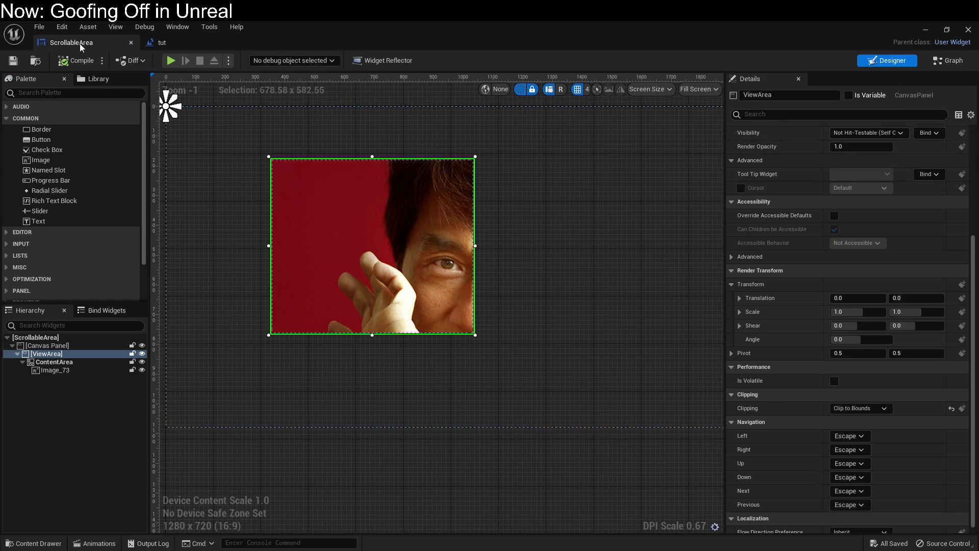
Step: Override On Mouse Move in the widget graph and move its Return Node aside
click(945, 62)
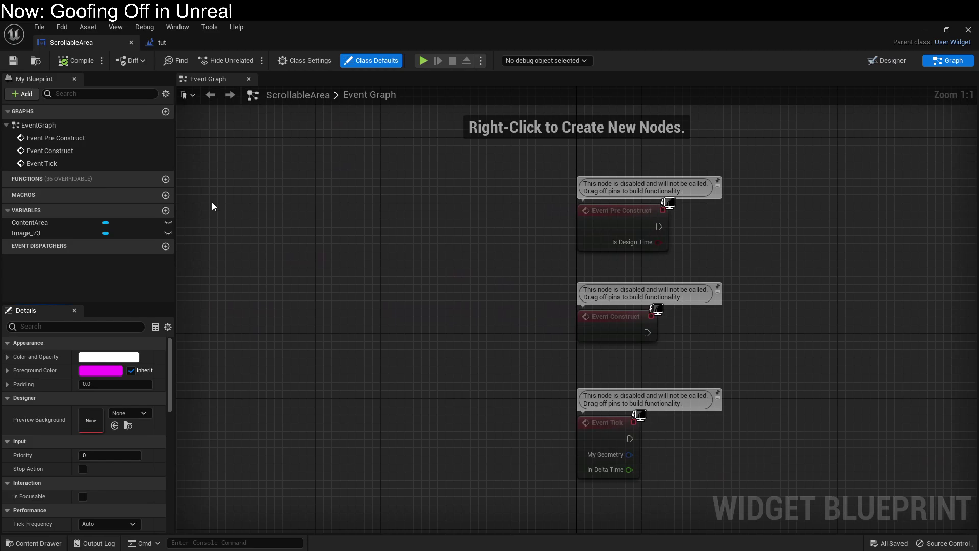
click(148, 180)
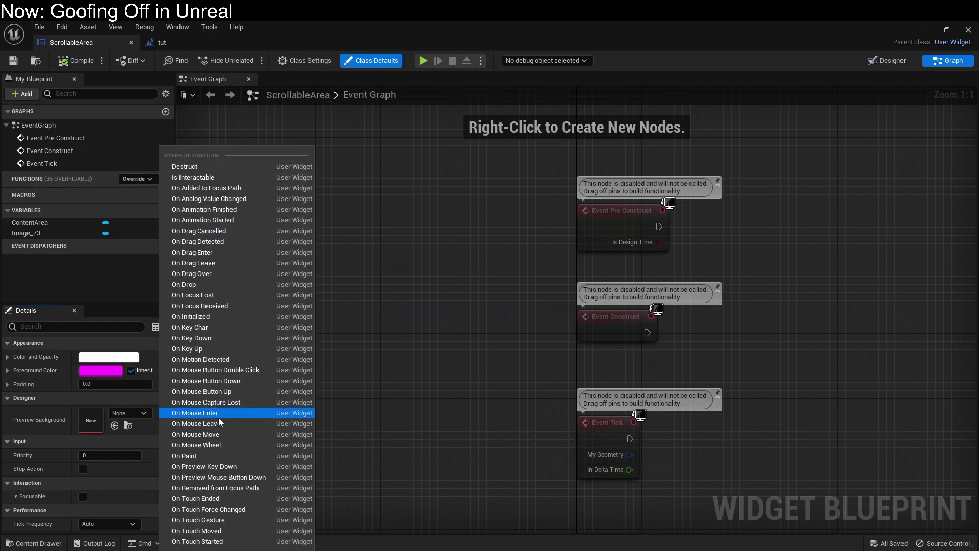
click(222, 435)
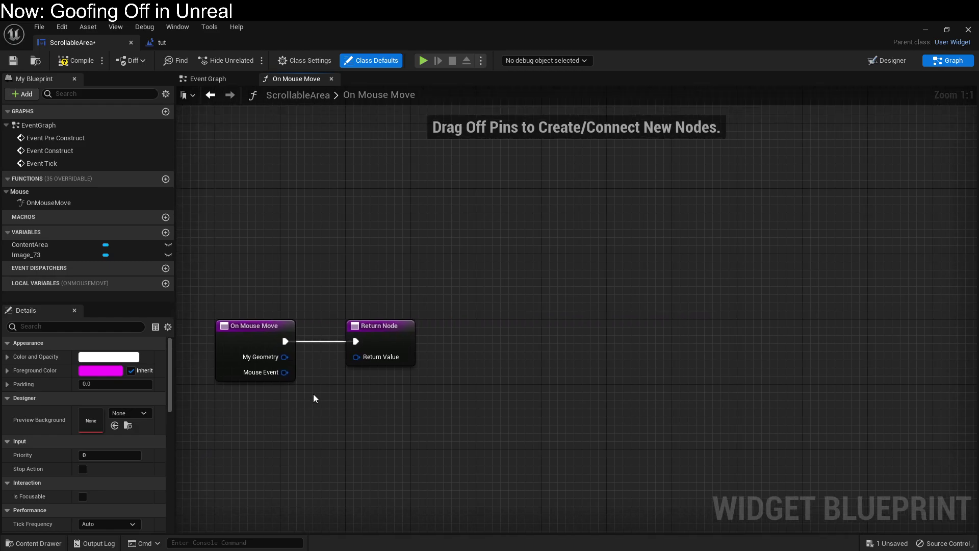
drag(374, 327, 809, 327)
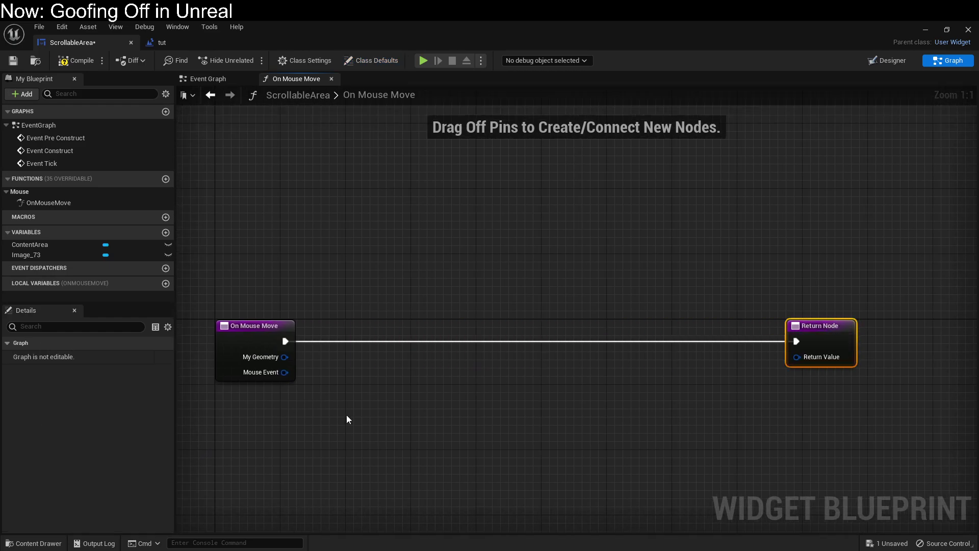
Step: Add Get Cursor Delta from the Mouse Event and a ContentArea getter
drag(303, 314, 451, 343)
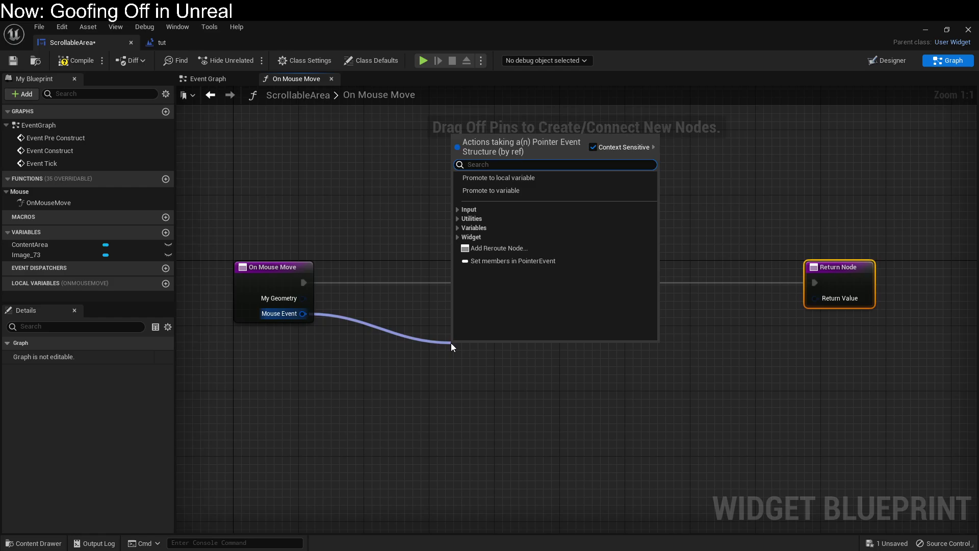
text(delta)
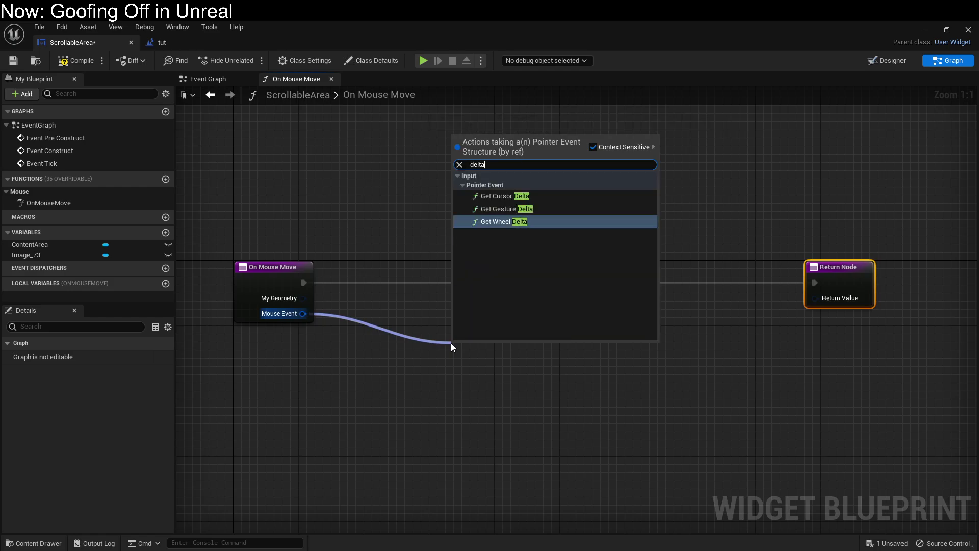
click(497, 196)
drag(489, 350, 552, 340)
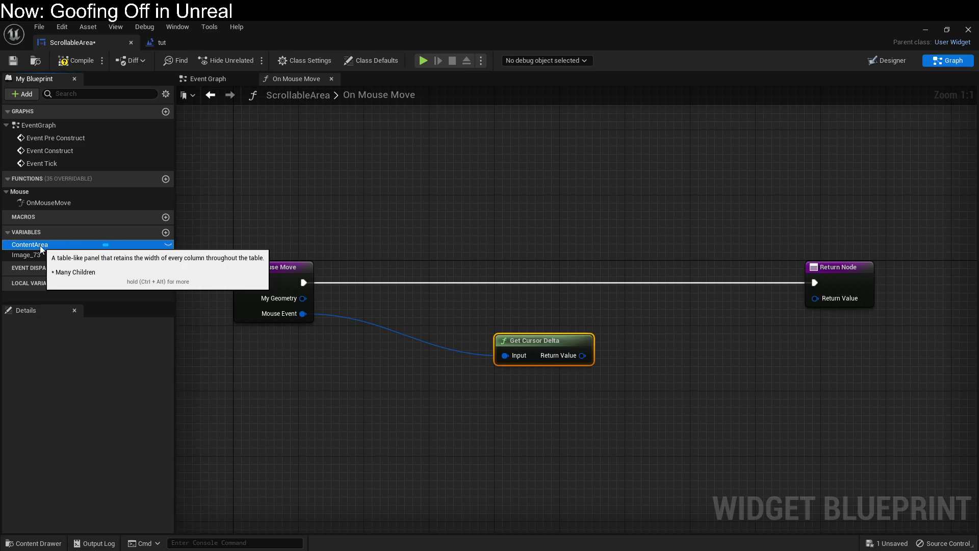
drag(40, 245, 273, 429)
click(285, 438)
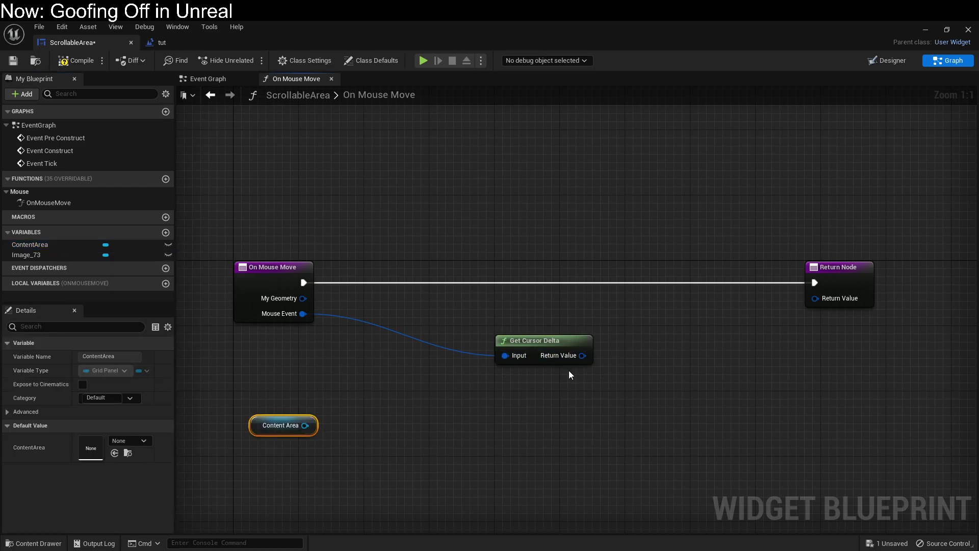
right_drag(417, 377, 426, 280)
Step: Get ContentArea's slot through a Slot as Canvas Slot node
click(255, 335)
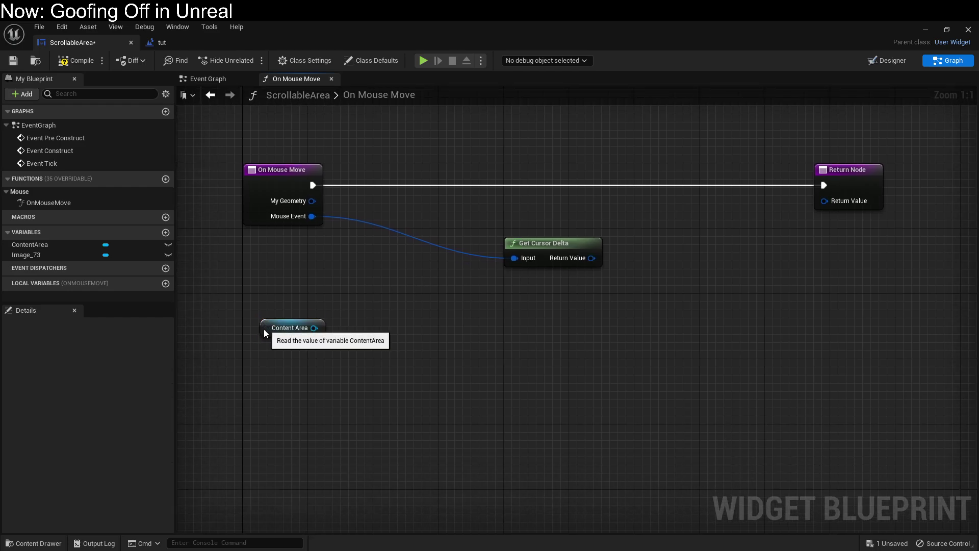
drag(270, 329, 336, 360)
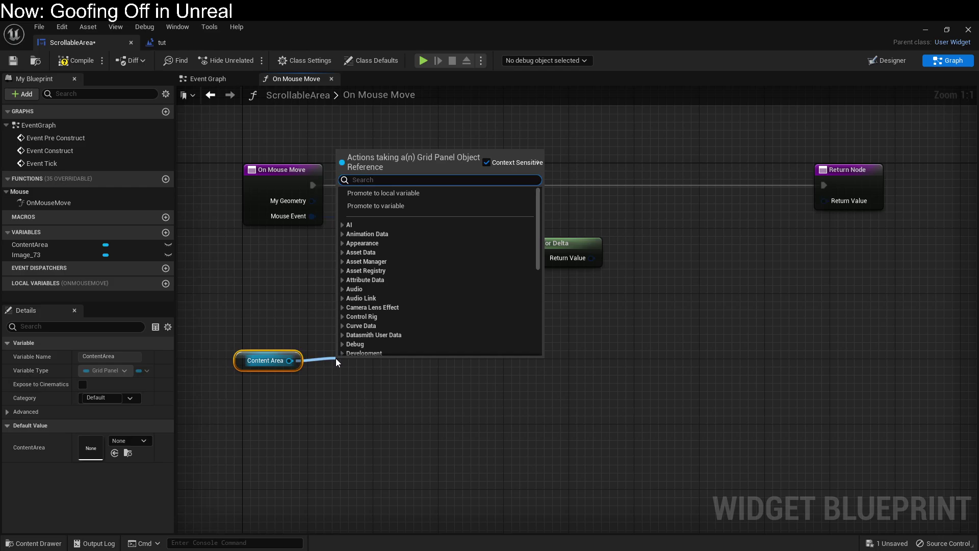
text(slot as ca)
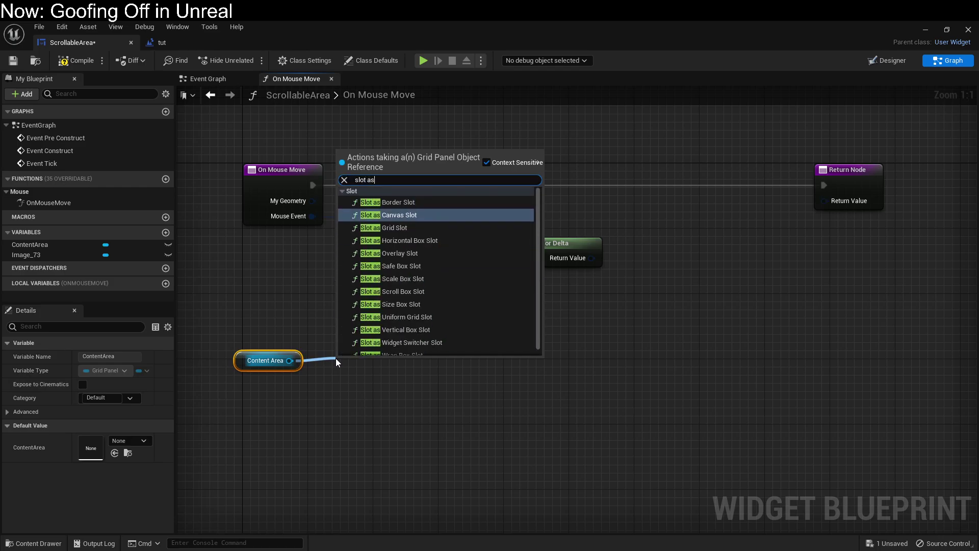
click(427, 201)
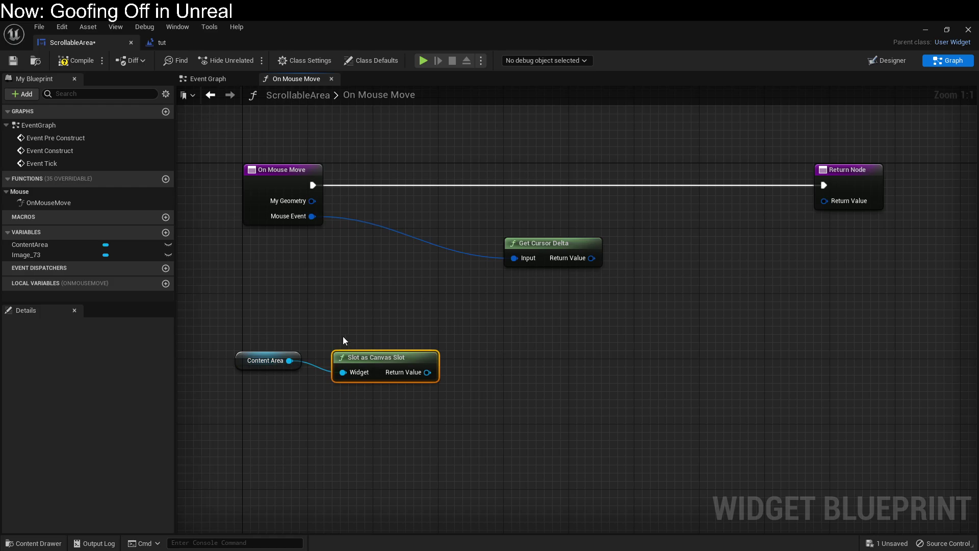
drag(350, 351, 333, 342)
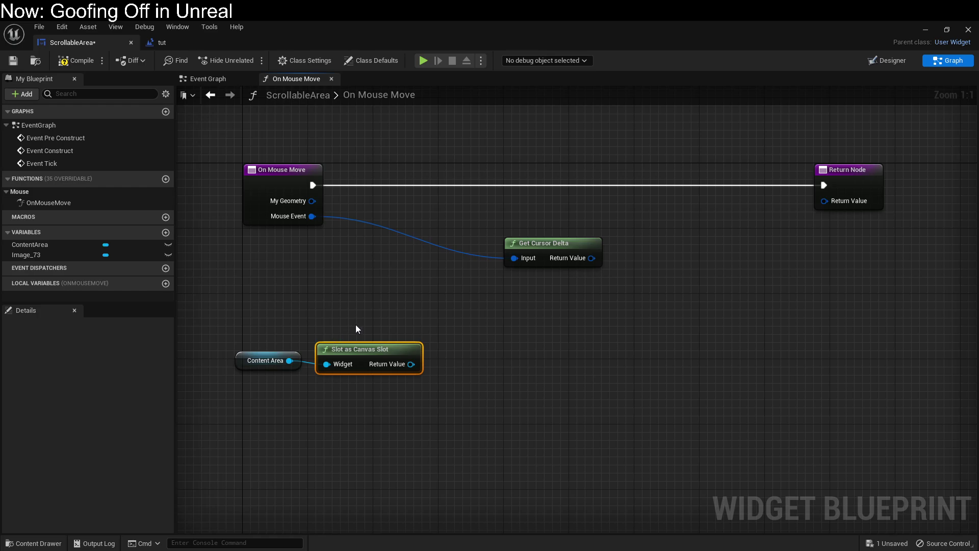
Step: Add the canvas slot's Get Position to the cursor delta with a vector Add
drag(411, 364, 488, 342)
text(get pos)
key(Return)
drag(558, 247, 573, 331)
text(a)
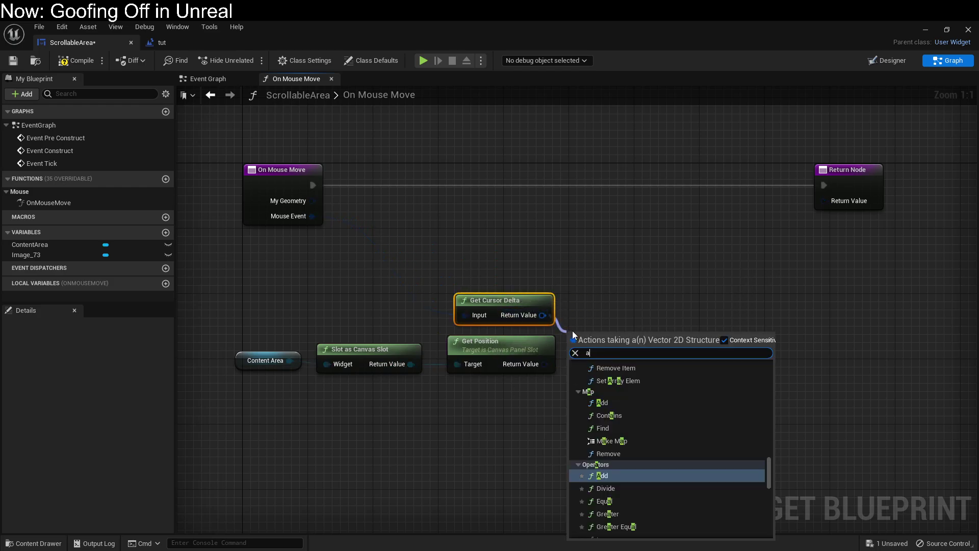
text(dd)
key(Return)
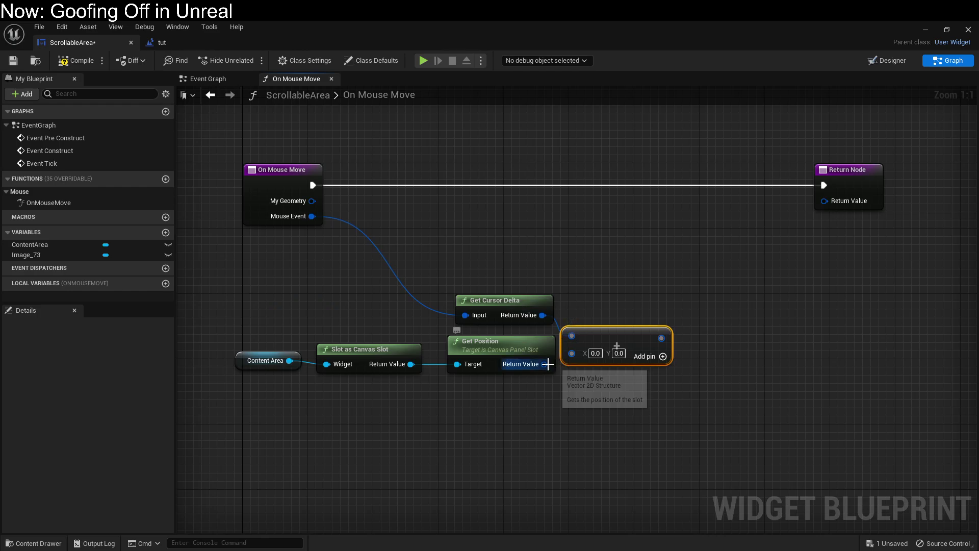
drag(548, 363, 571, 353)
Step: Add a Set Position node targeting the canvas slot
drag(411, 364, 560, 170)
text(set posit)
key(Return)
Step: Run Set Position before the Return Node, feeding the sum into In Position
click(504, 205)
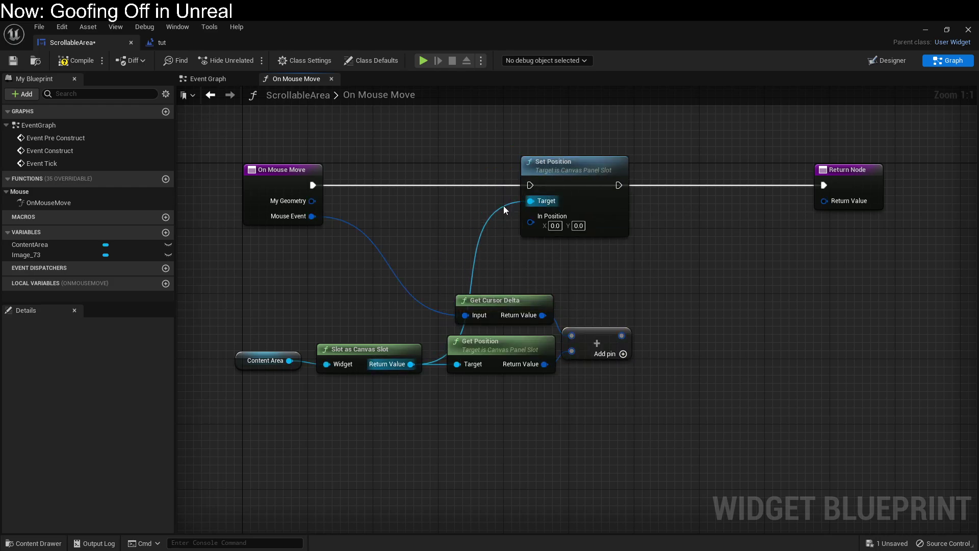
double_click(500, 204)
drag(506, 206, 467, 207)
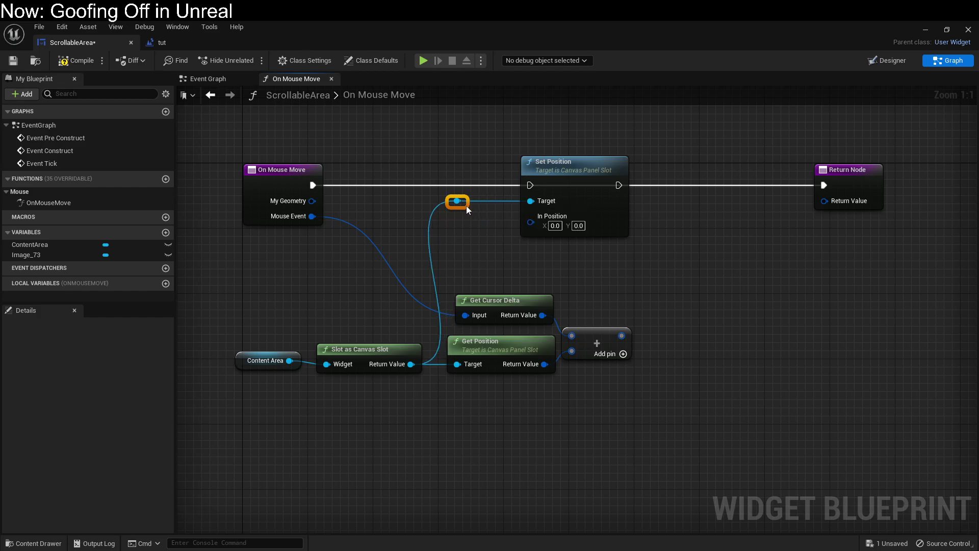
drag(313, 185, 530, 186)
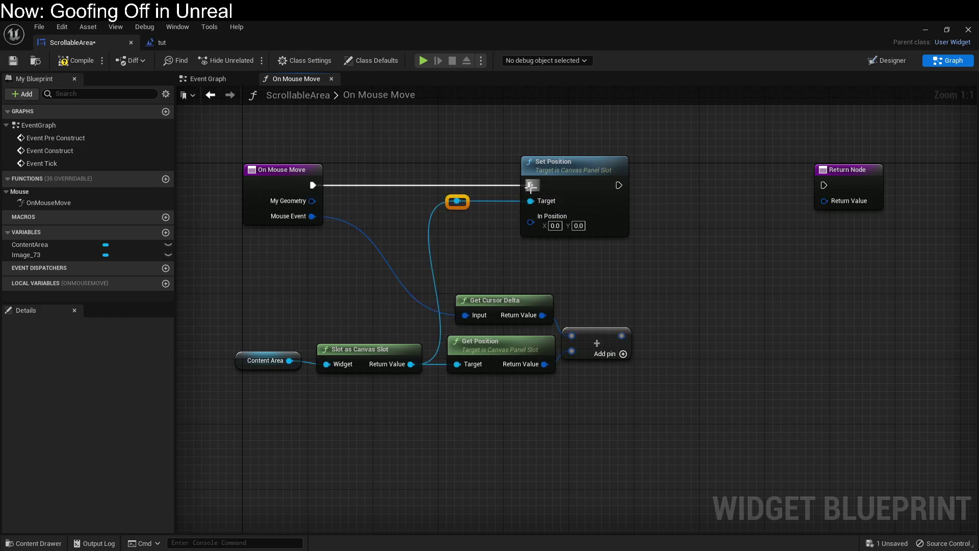
alt+click(619, 185)
drag(618, 187, 824, 186)
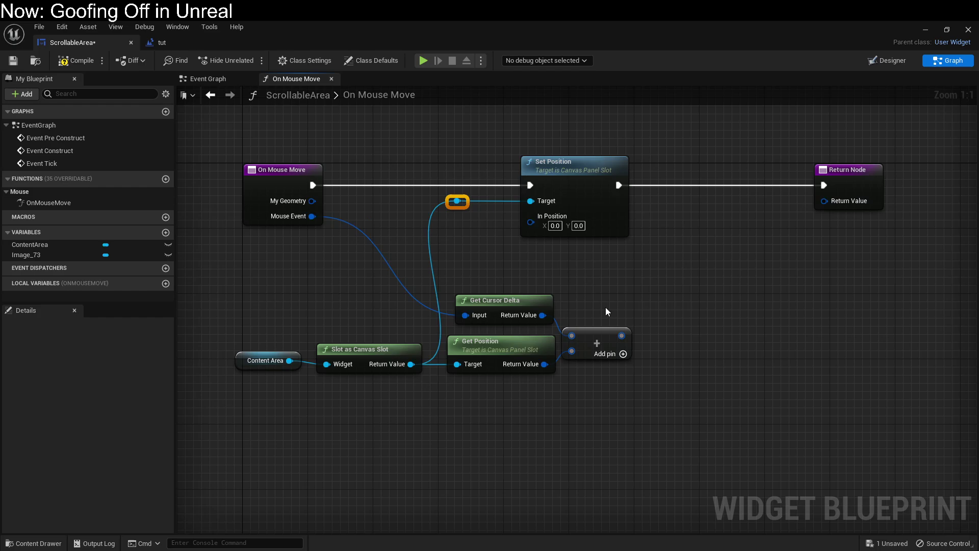
drag(622, 335, 531, 216)
Step: Rearrange the graph nodes and move the Target wire's reroute point further left
drag(218, 273, 671, 422)
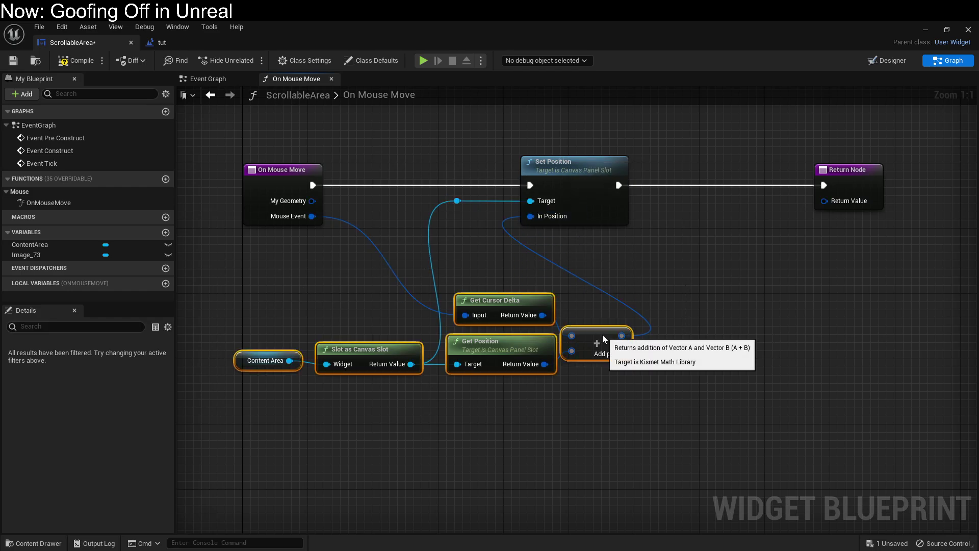
drag(601, 334, 521, 342)
click(623, 304)
scroll(622, 305, down, 2)
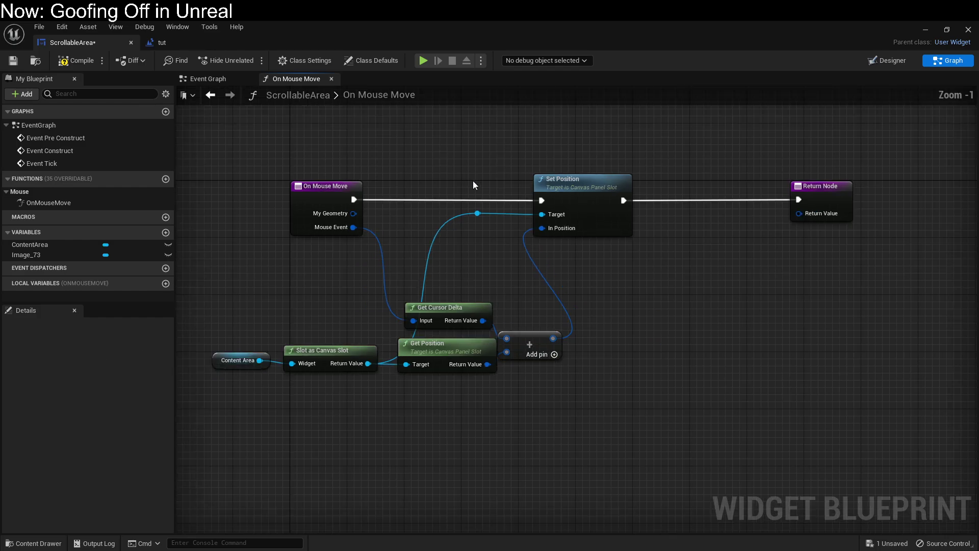
drag(327, 185, 204, 186)
drag(228, 296, 548, 352)
drag(531, 317, 436, 310)
click(501, 363)
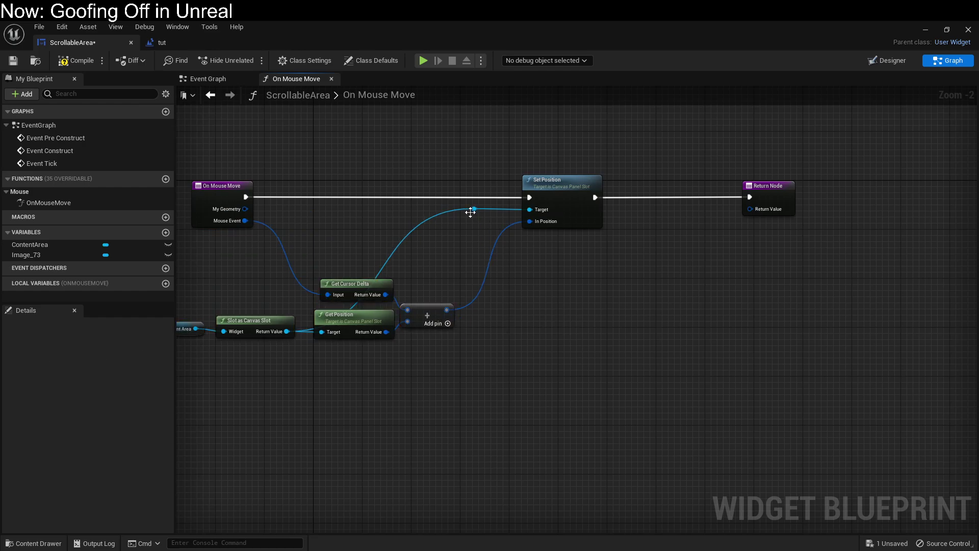
drag(470, 213, 326, 216)
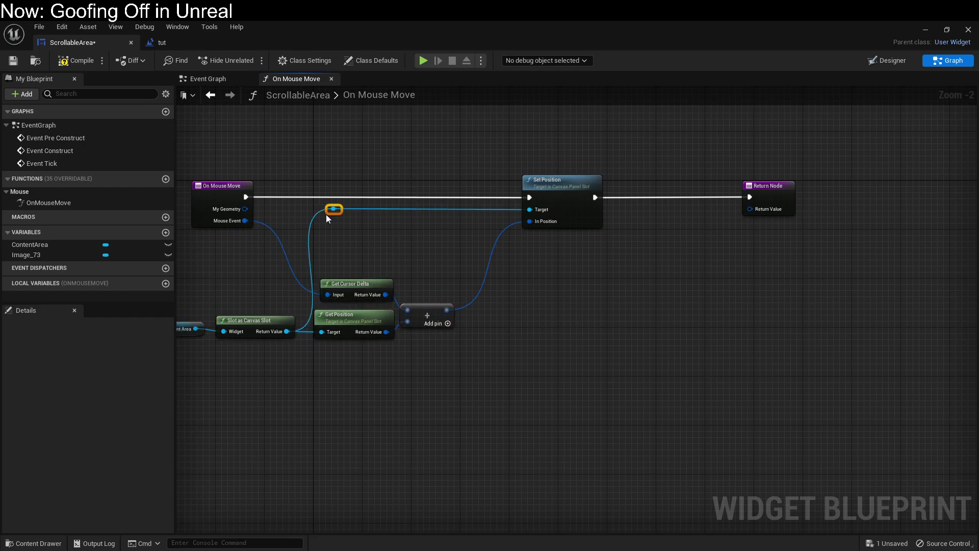
click(509, 355)
Step: Return Handled from On Mouse Move, recompile, and save ScrollableArea
click(76, 60)
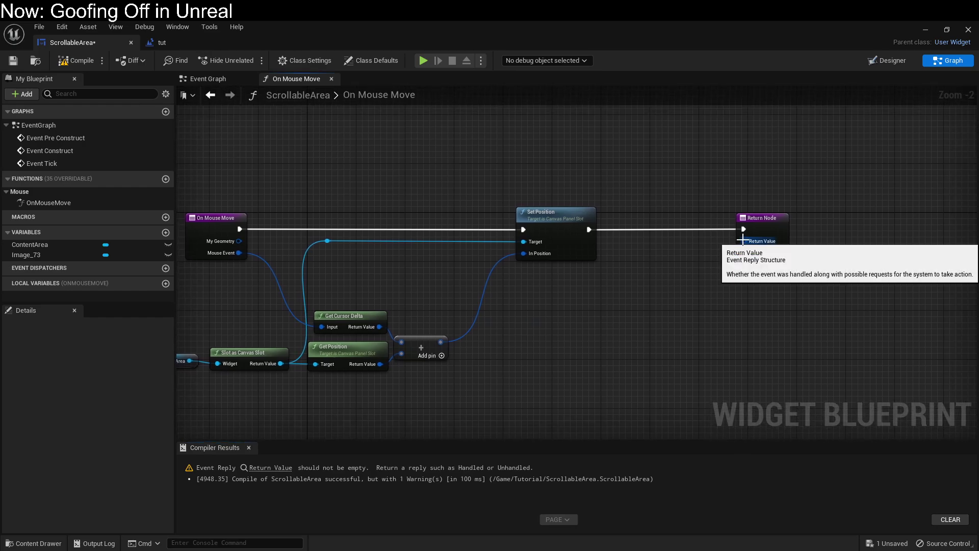
drag(743, 241, 691, 244)
text(handled)
key(Return)
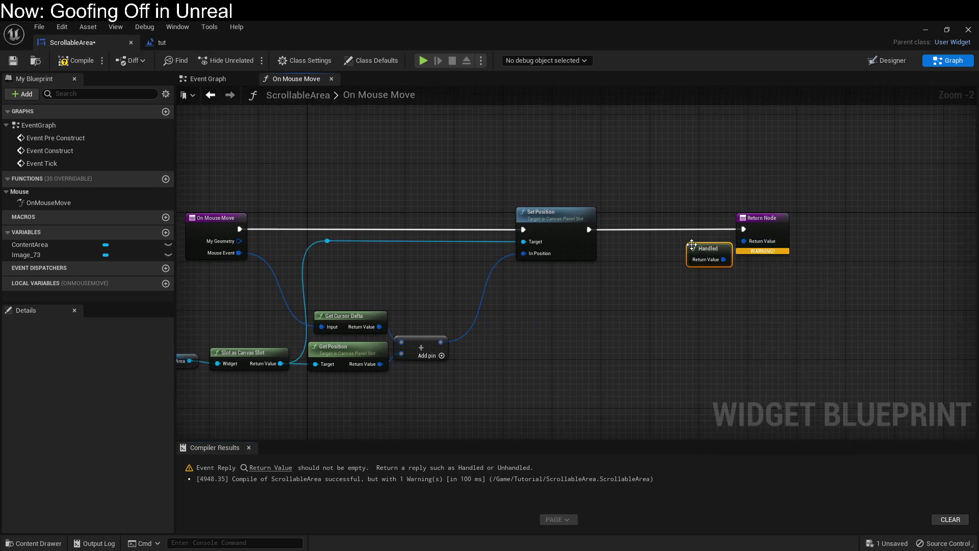
click(66, 60)
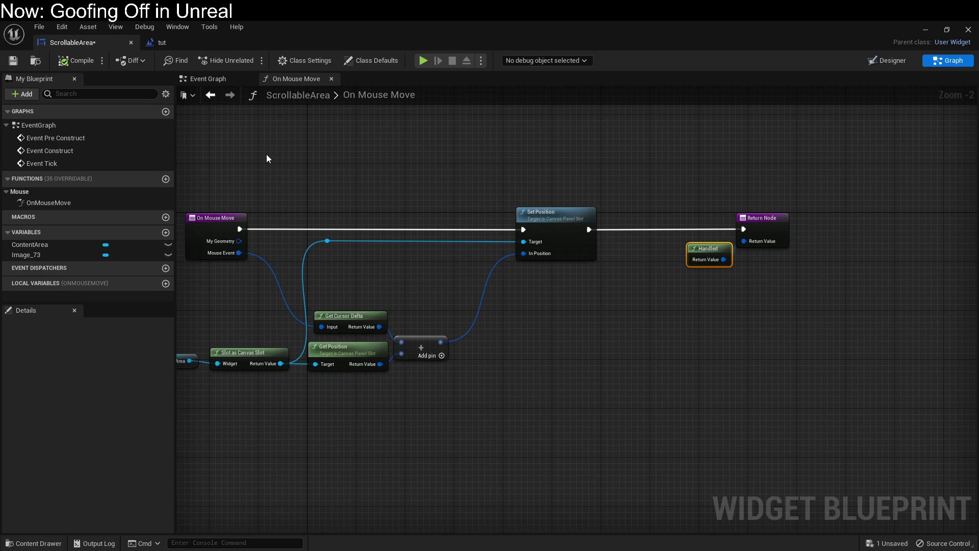
key(ctrl+s)
Step: Play-test the tut level showing the image widget, then stop with Shift+F1 and Esc
click(926, 30)
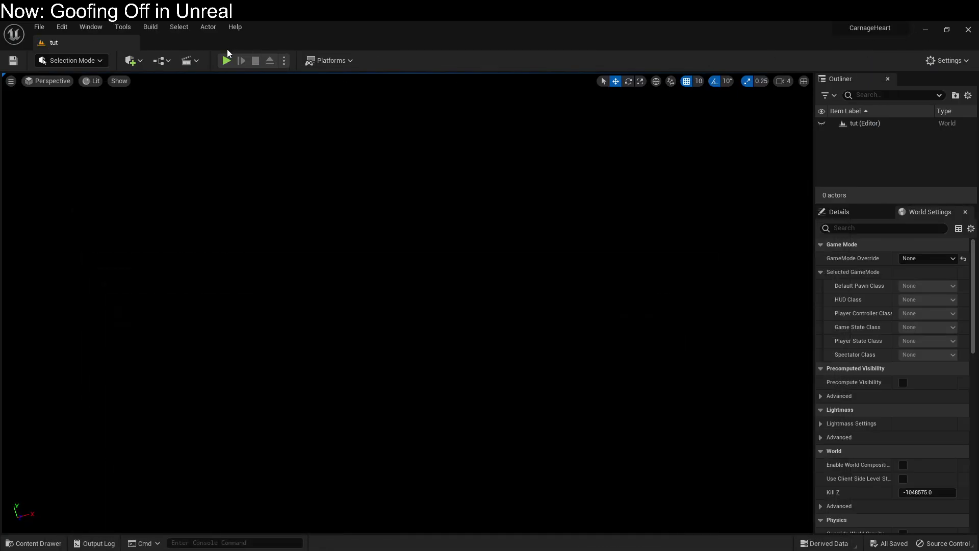
click(226, 61)
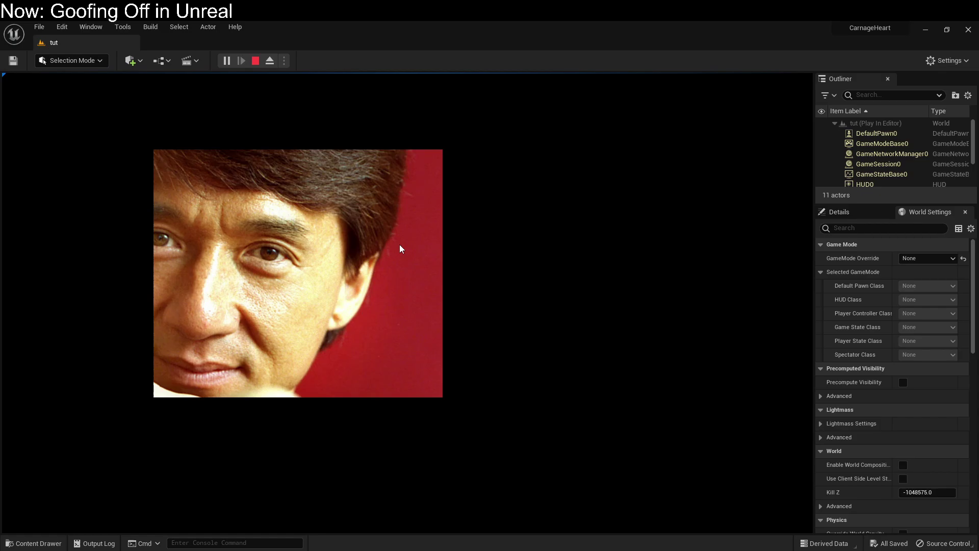
click(401, 249)
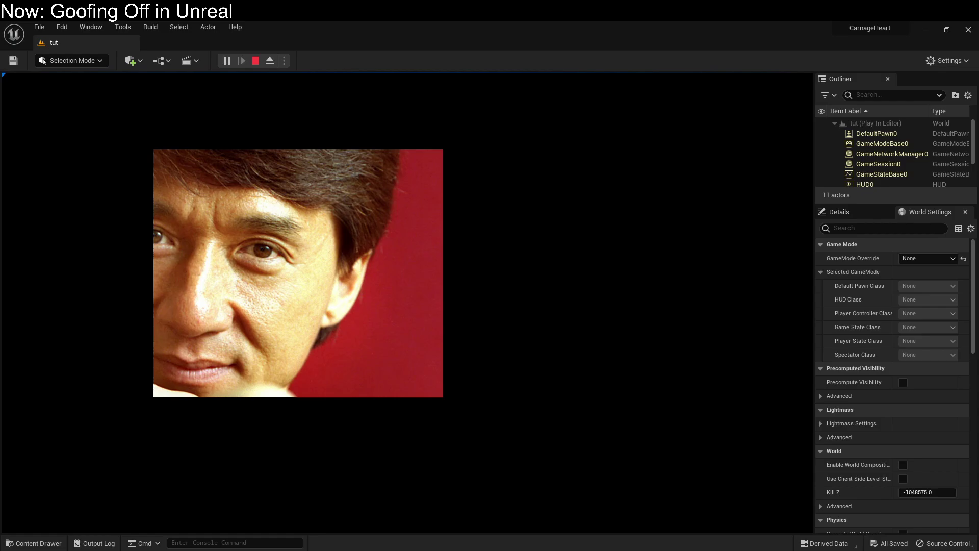
key(shift+F1)
key(Escape)
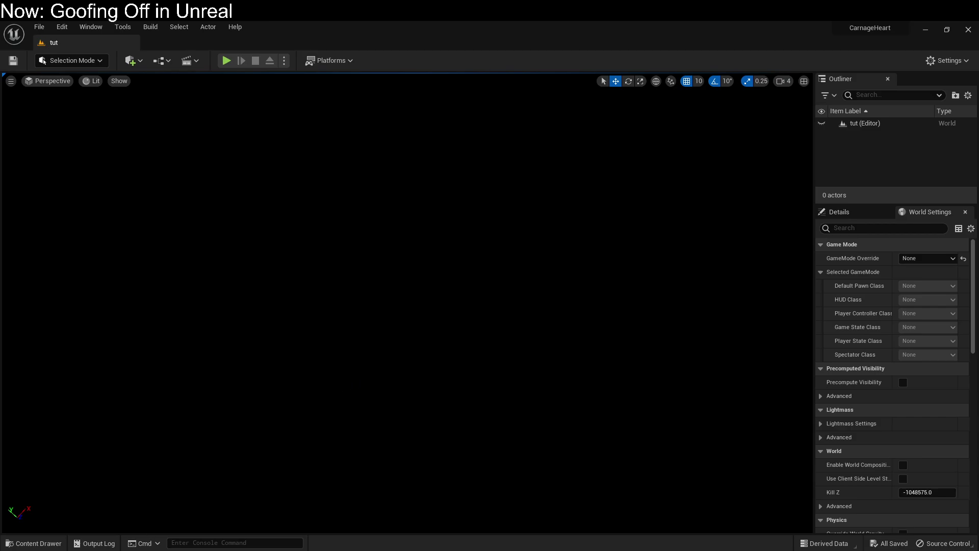
Step: Create a Game Mode blueprint class named TutMode in the Tutorial folder
click(33, 544)
right_click(410, 339)
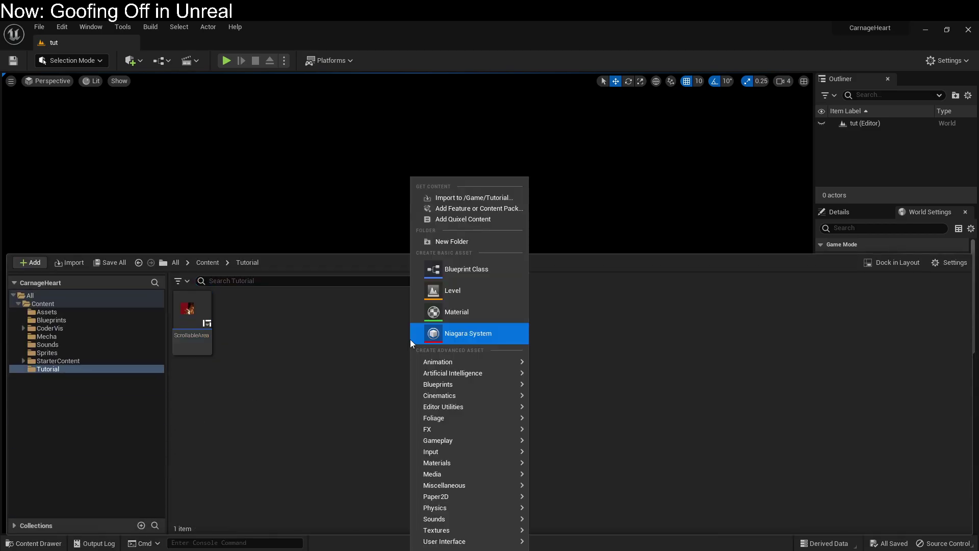
click(437, 274)
click(384, 270)
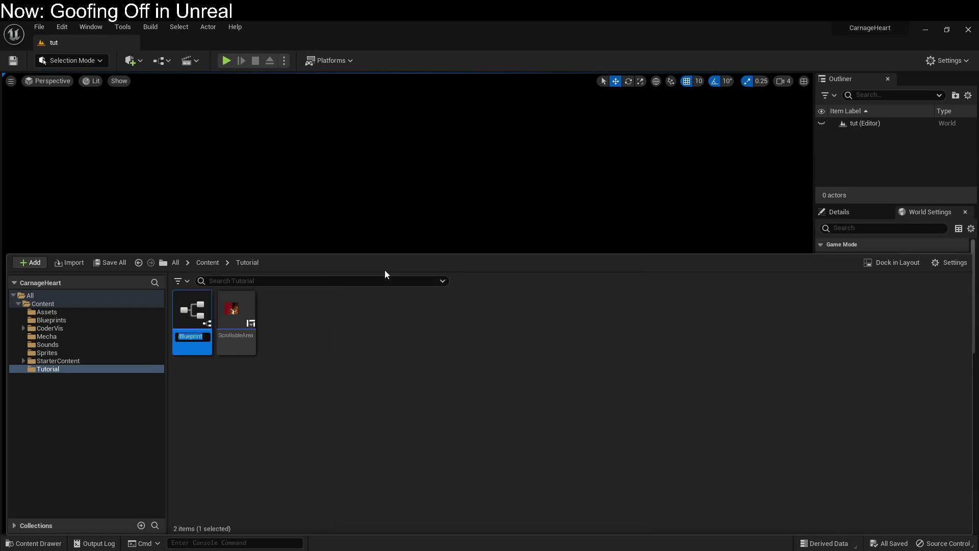
text(TutMode)
key(Return)
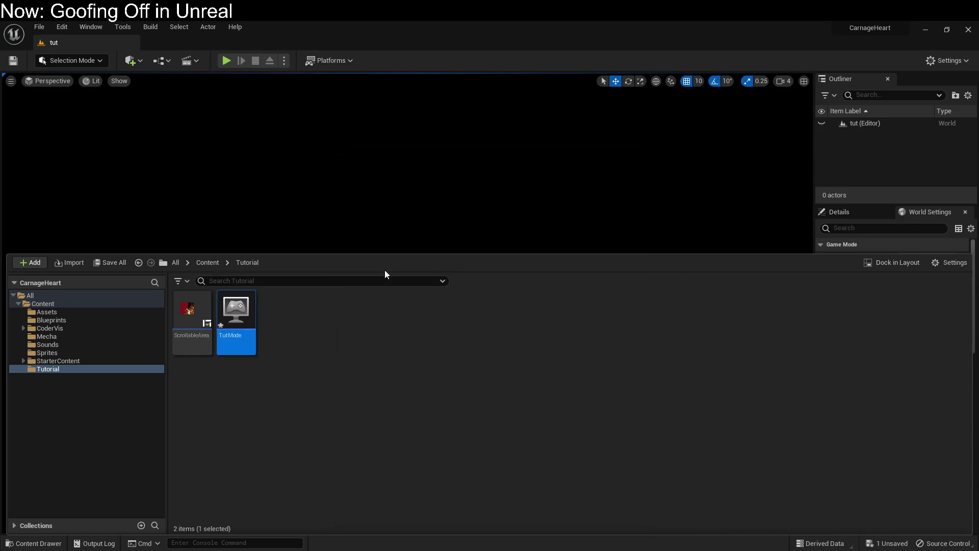
Step: Create a Player Controller blueprint class named TutPC
right_click(289, 331)
click(316, 268)
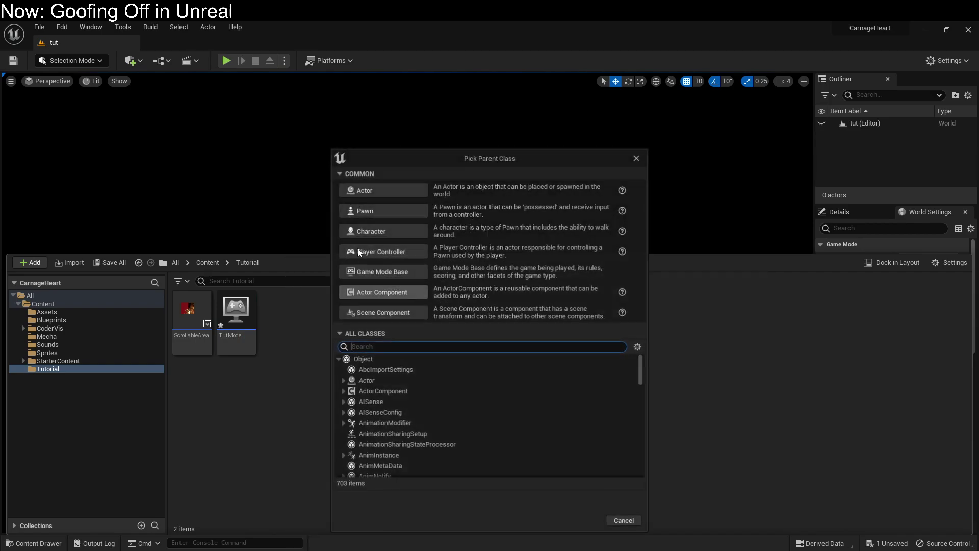
click(391, 252)
text(TutPC)
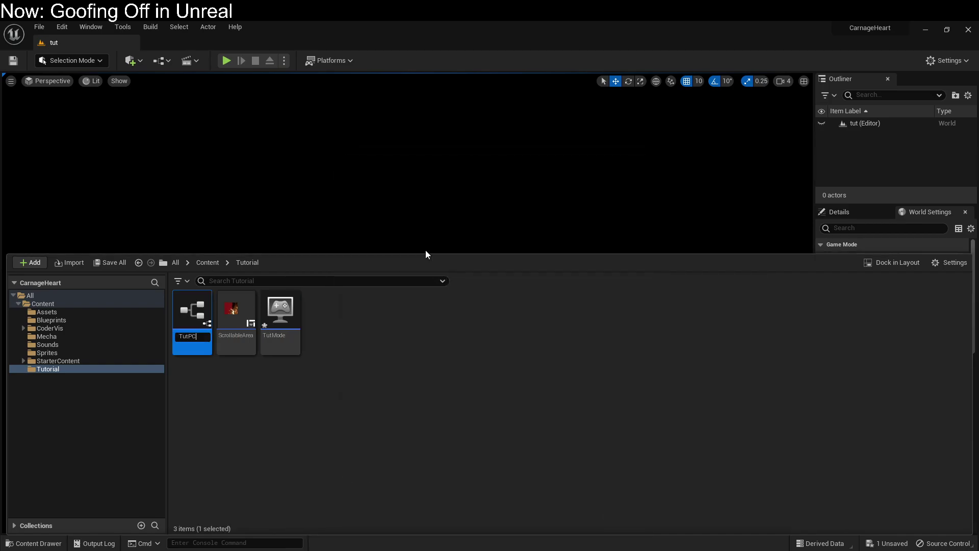
key(Return)
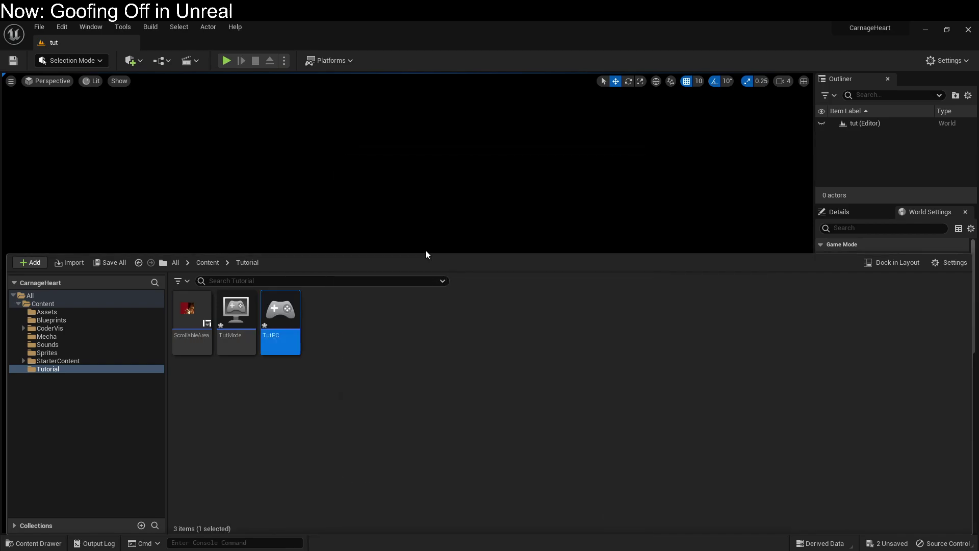
Step: In World Settings, set GameMode Override to TutMode and Player Controller Class to TutPC
click(892, 192)
click(925, 259)
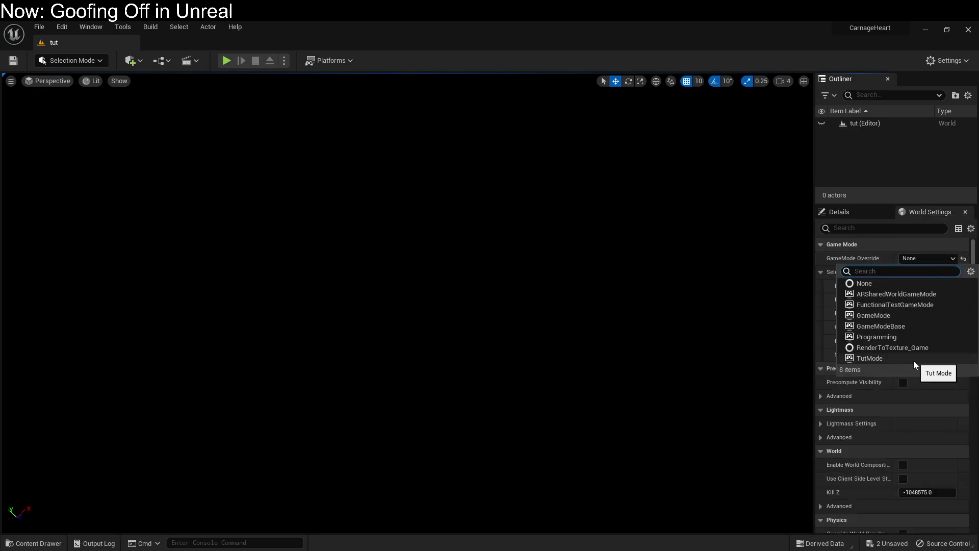
click(913, 359)
click(920, 313)
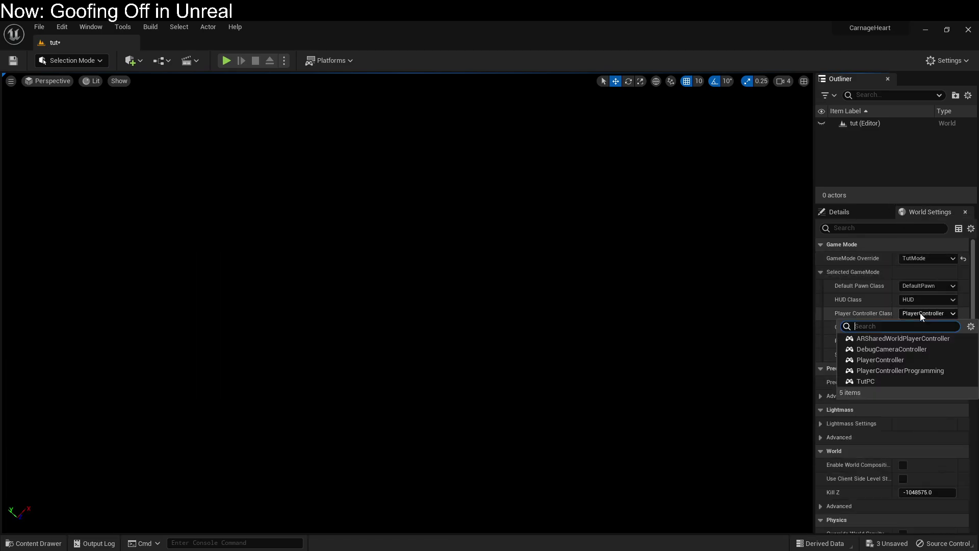
click(905, 382)
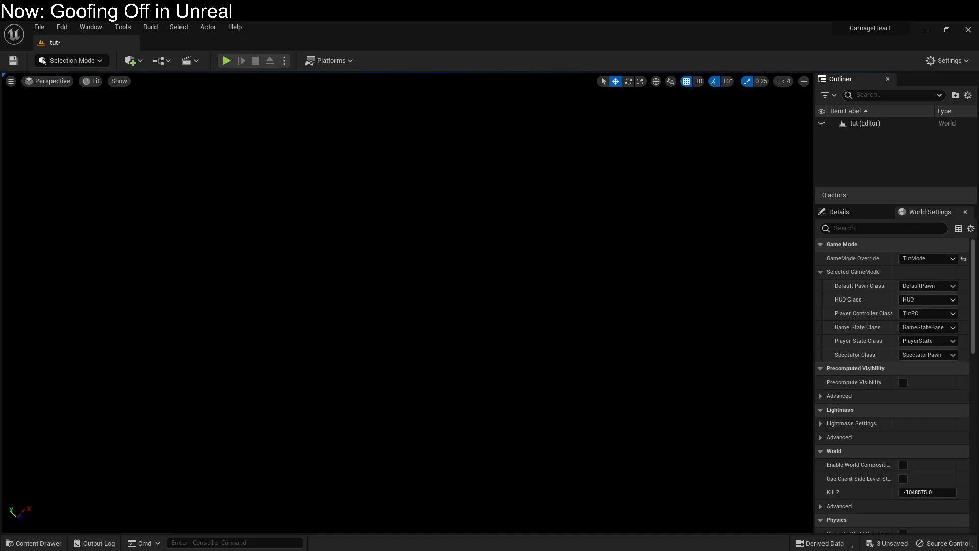
click(47, 542)
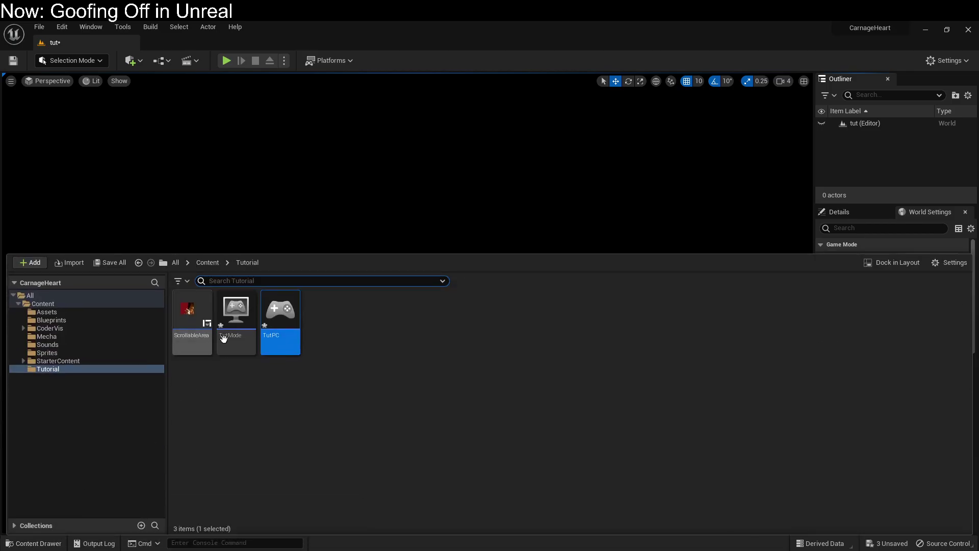
Step: Open TutPC, tick Show Mouse Cursor in its Class Defaults, and compile it
double_click(274, 315)
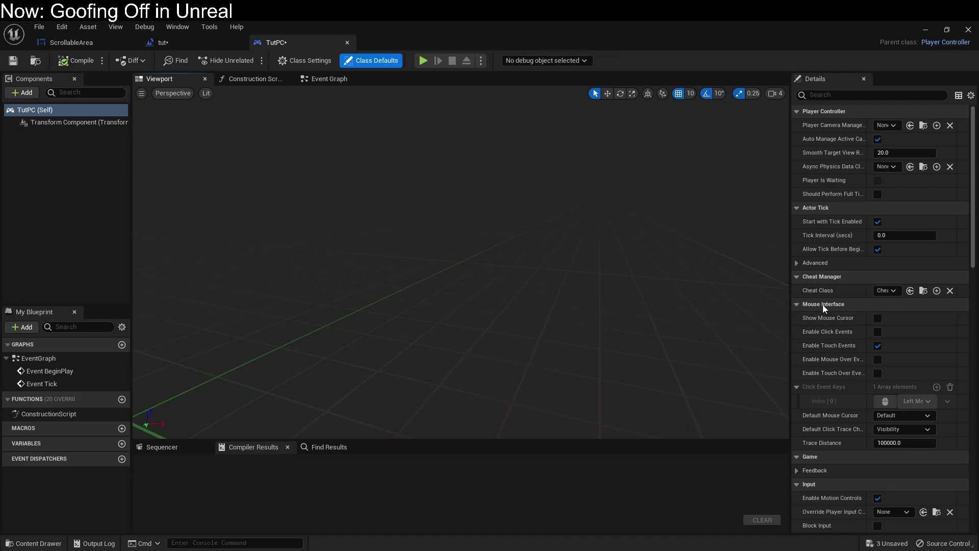
click(878, 319)
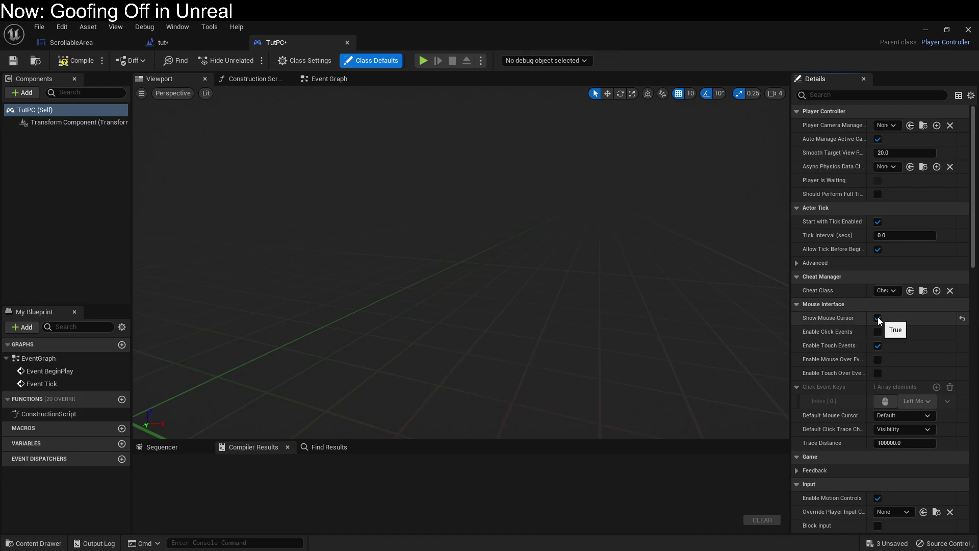
click(64, 61)
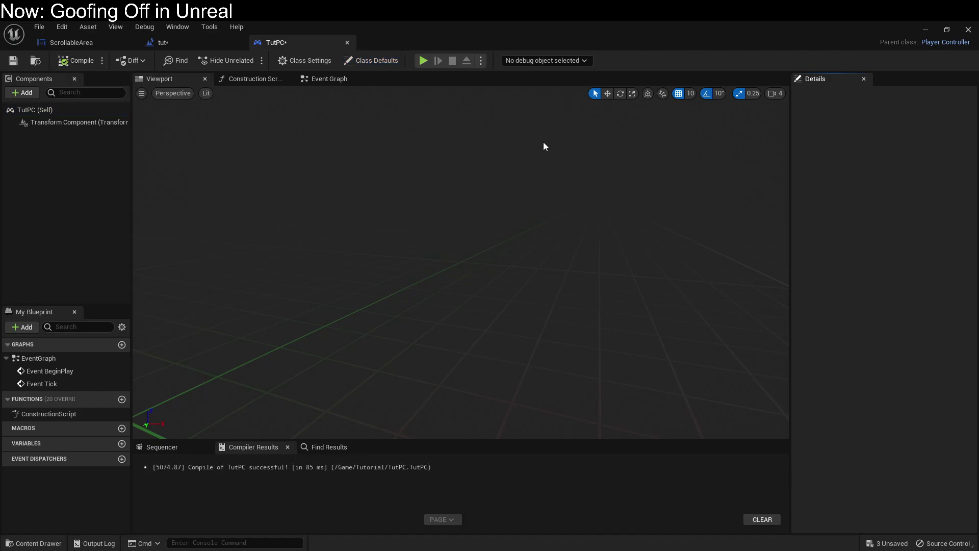
click(924, 31)
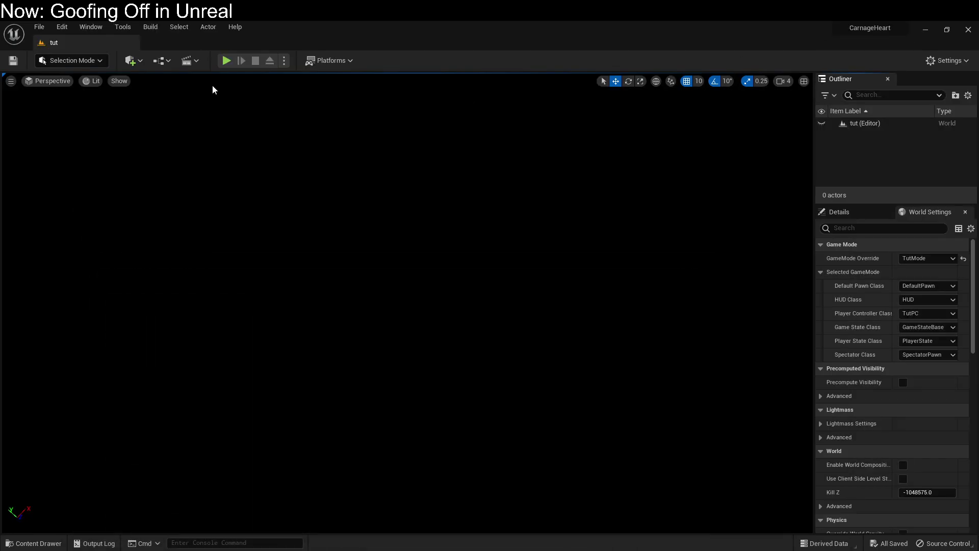
click(227, 60)
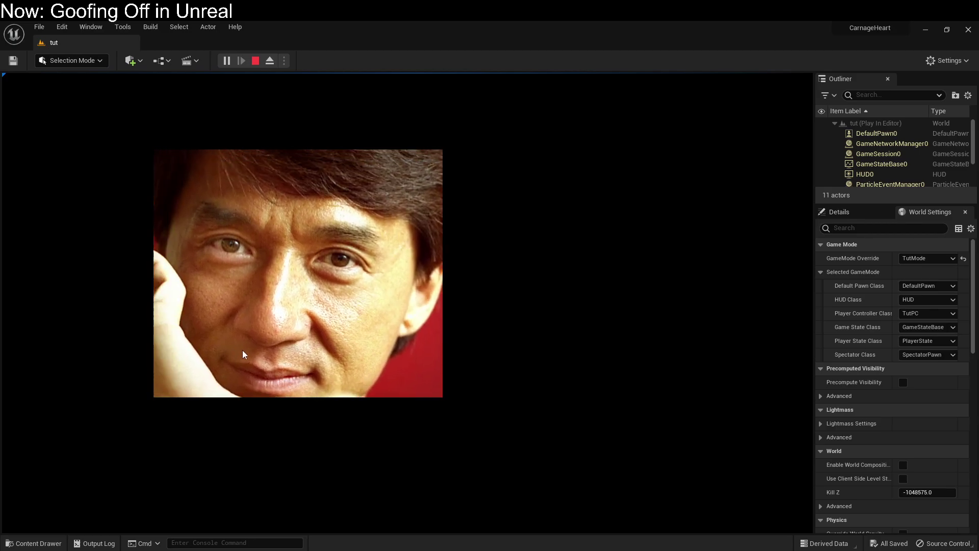
key(Escape)
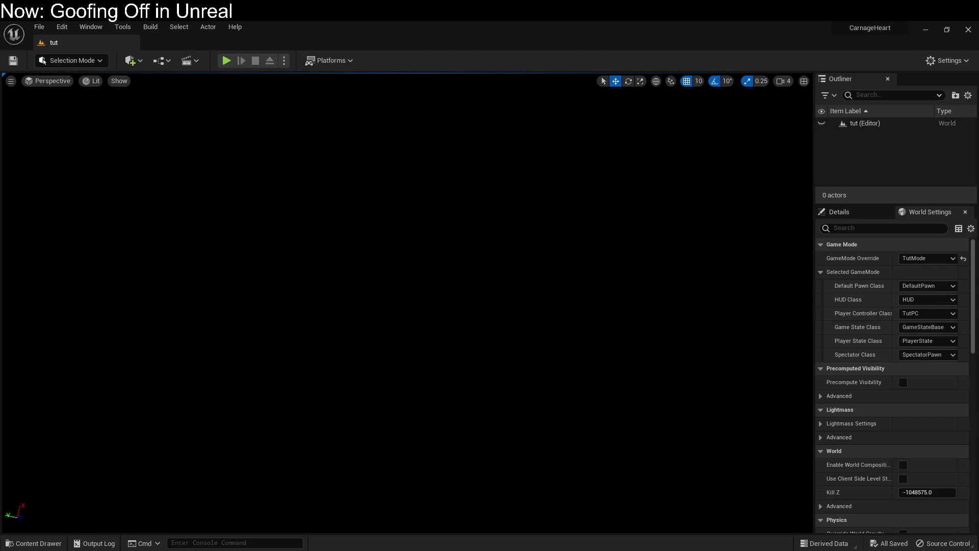
click(259, 504)
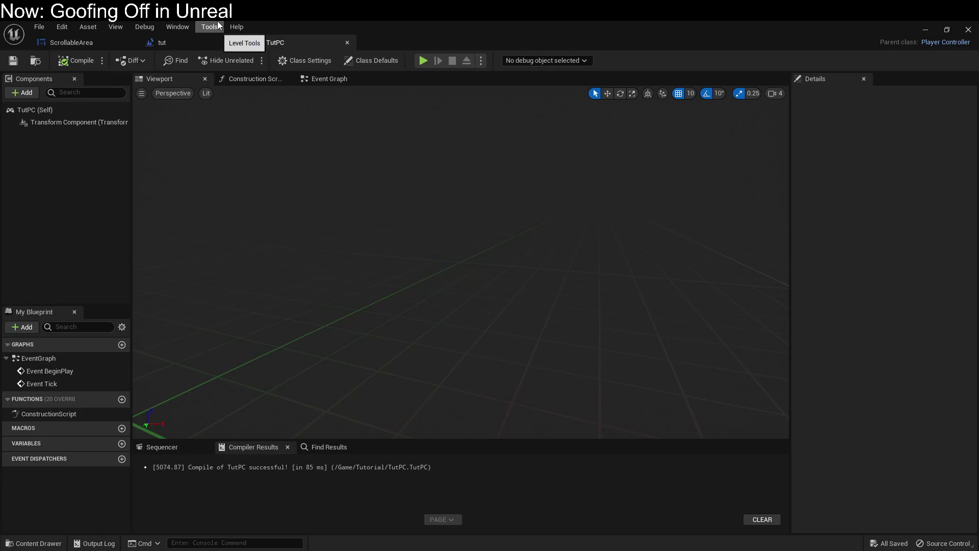
Step: In On Mouse Move, add an Is Mouse Button Down check for Right Mouse Button
click(77, 43)
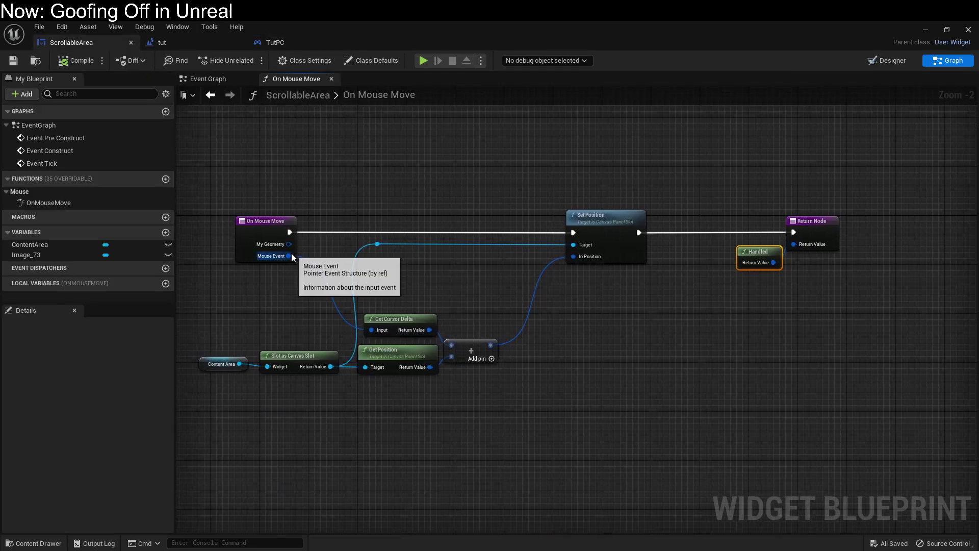
drag(288, 255, 372, 155)
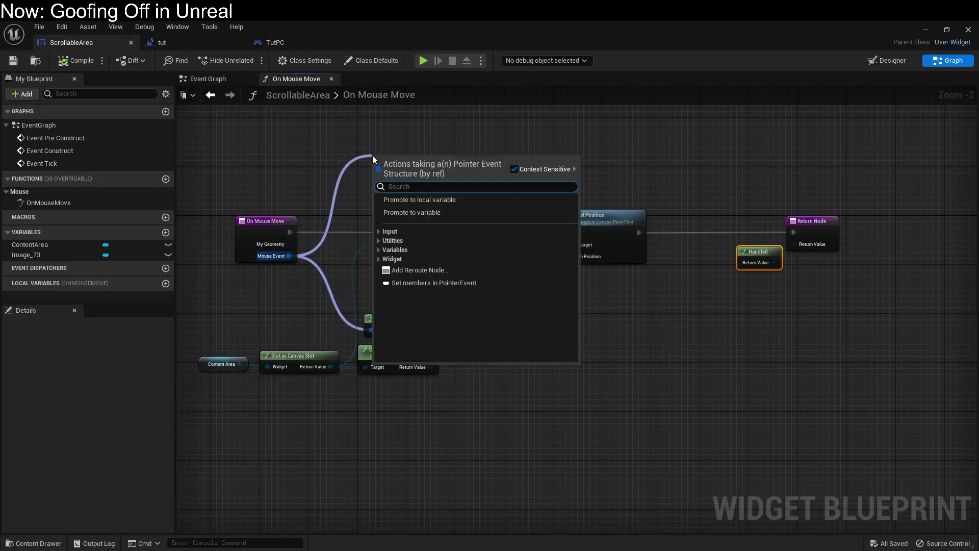
click(380, 231)
click(383, 242)
click(418, 303)
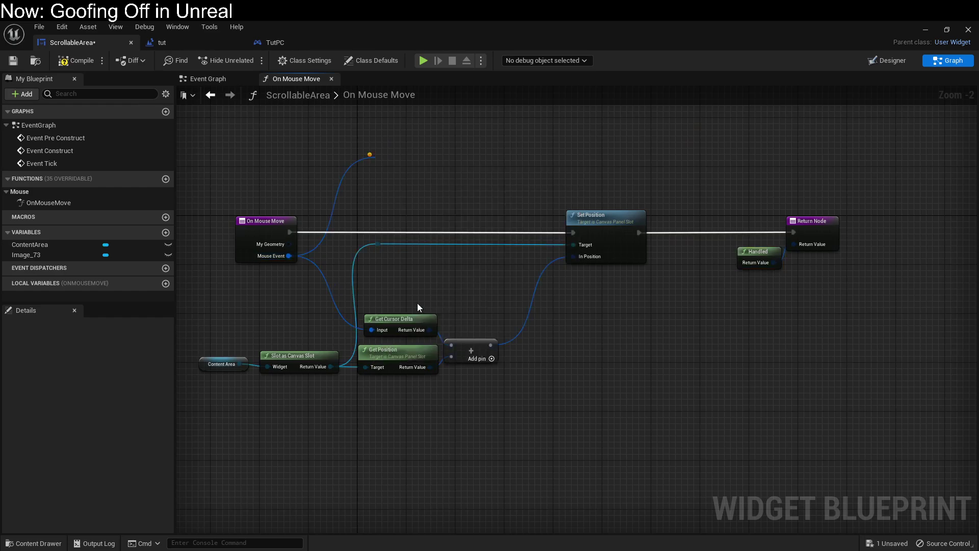
click(389, 189)
right_click(389, 188)
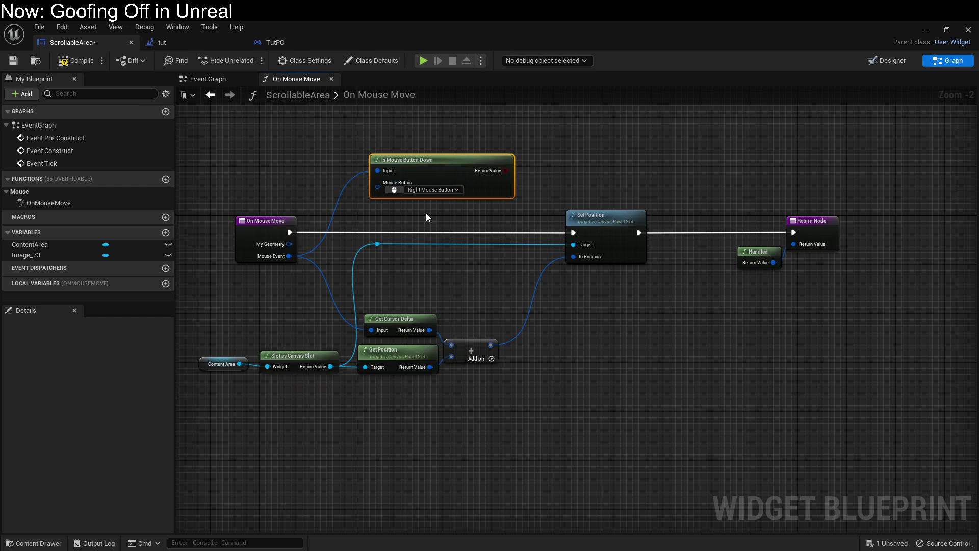
Step: Gate Set Position with a Branch on the button check, wiring True to Set Position
drag(506, 171, 371, 207)
text(bran)
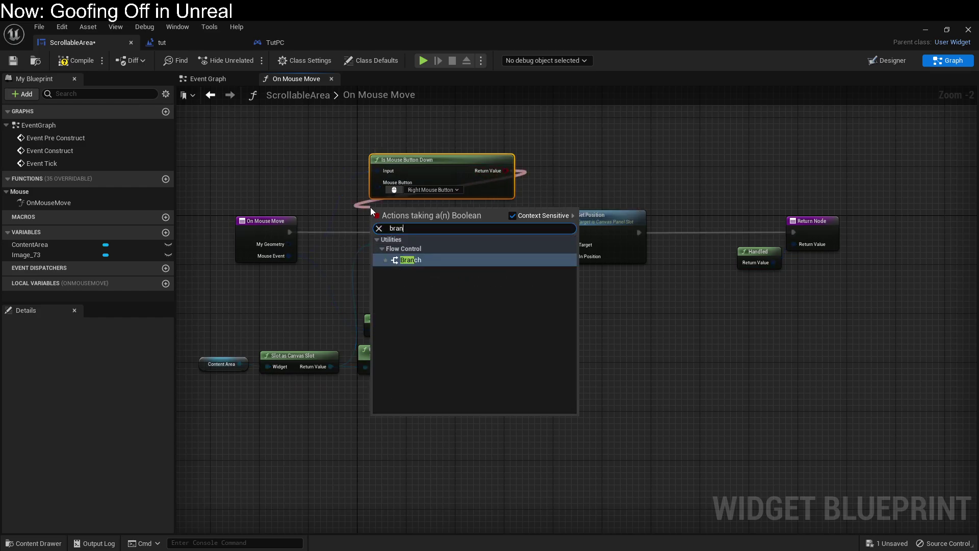
key(Return)
drag(290, 232, 574, 233)
drag(363, 148, 516, 219)
drag(416, 212, 416, 194)
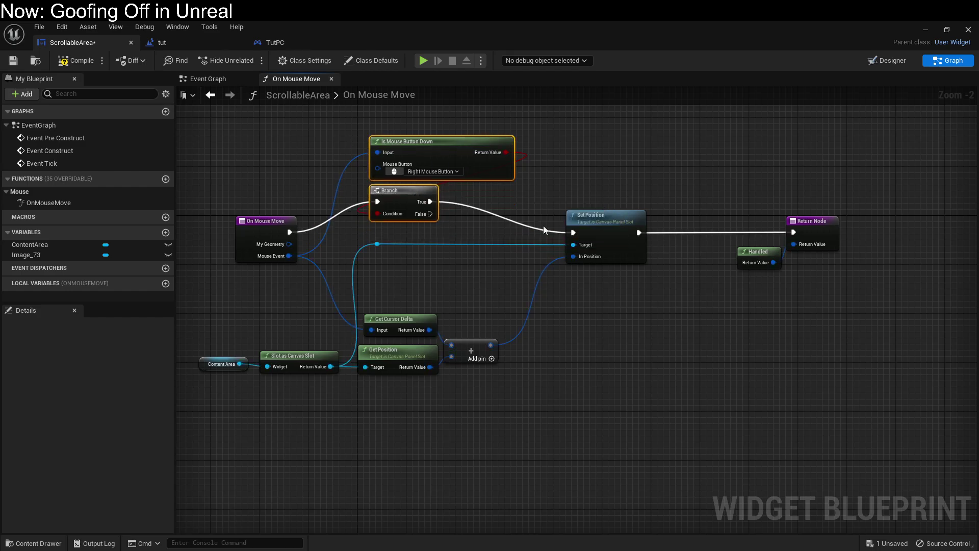
click(473, 226)
drag(272, 226, 269, 203)
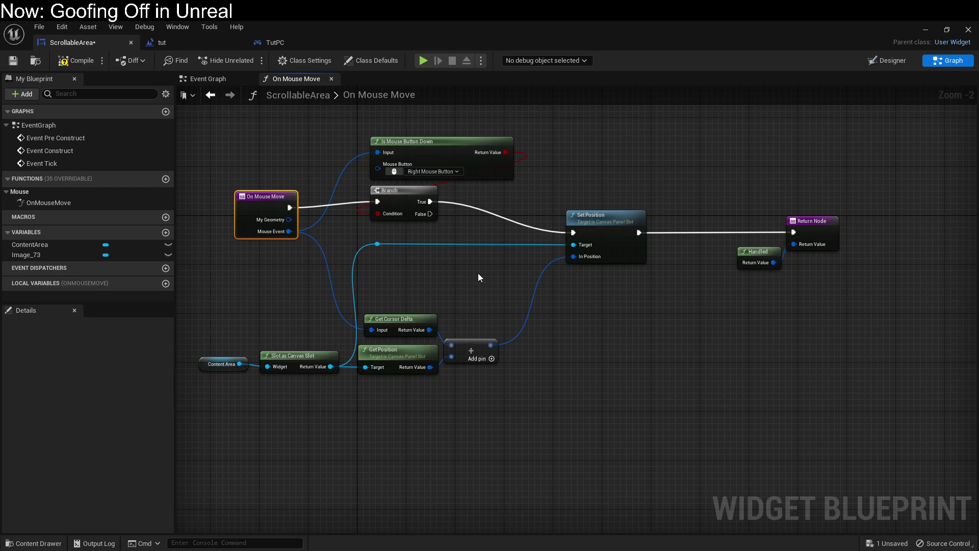
right_drag(479, 273, 430, 302)
Step: Connect the Branch's False output to a Return Node returning Unhandled
drag(394, 279, 595, 194)
text(hu)
key(BackSpace)
key(BackSpace)
text(un)
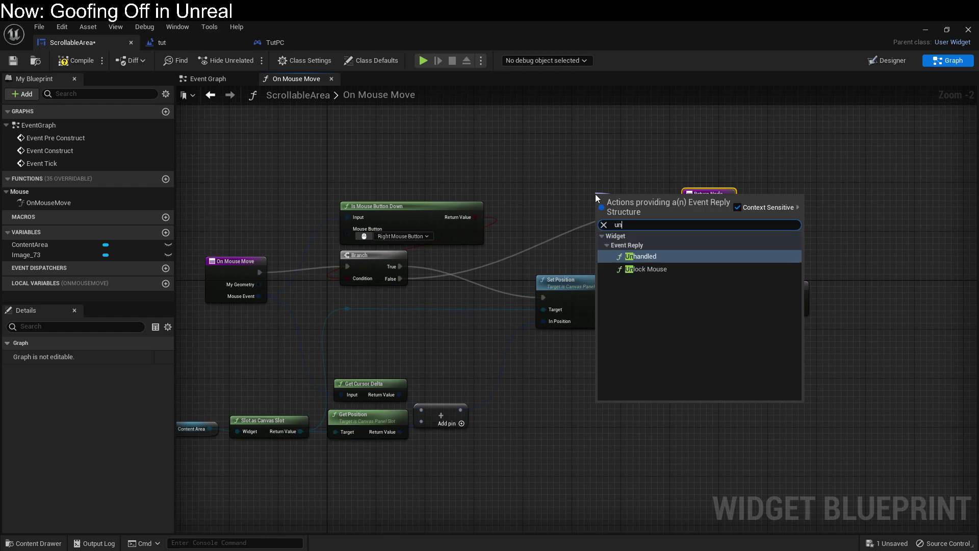
click(643, 256)
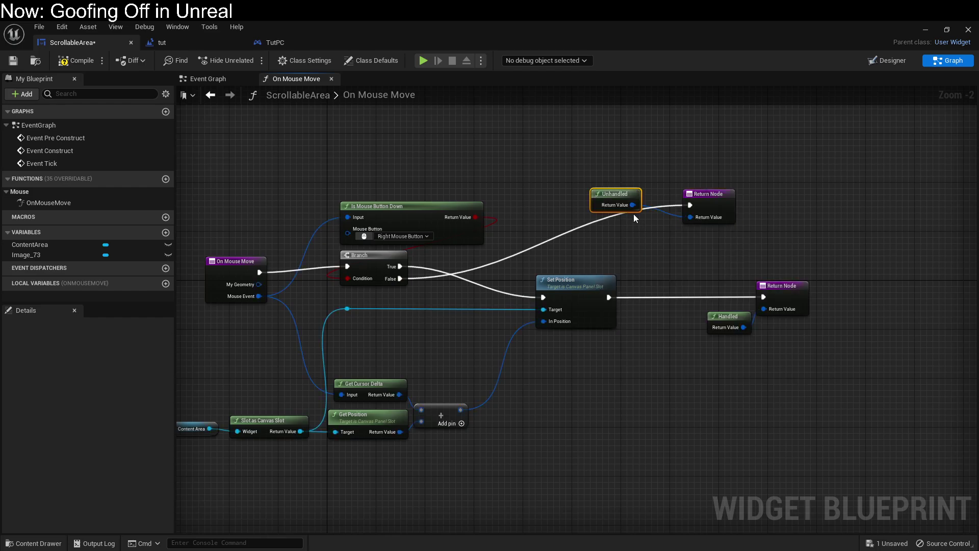
drag(620, 198, 639, 211)
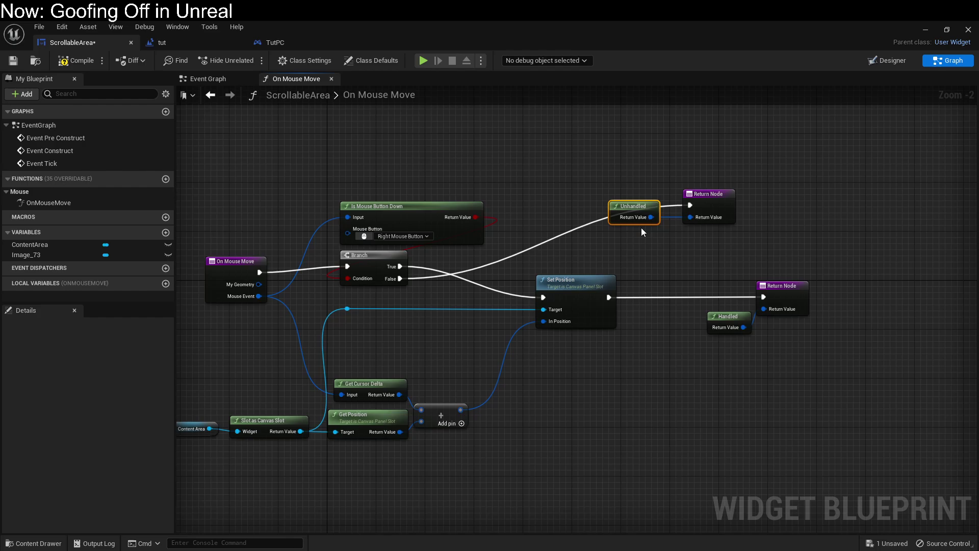
Step: Save the ScrollableArea widget blueprint with Ctrl+S
click(644, 258)
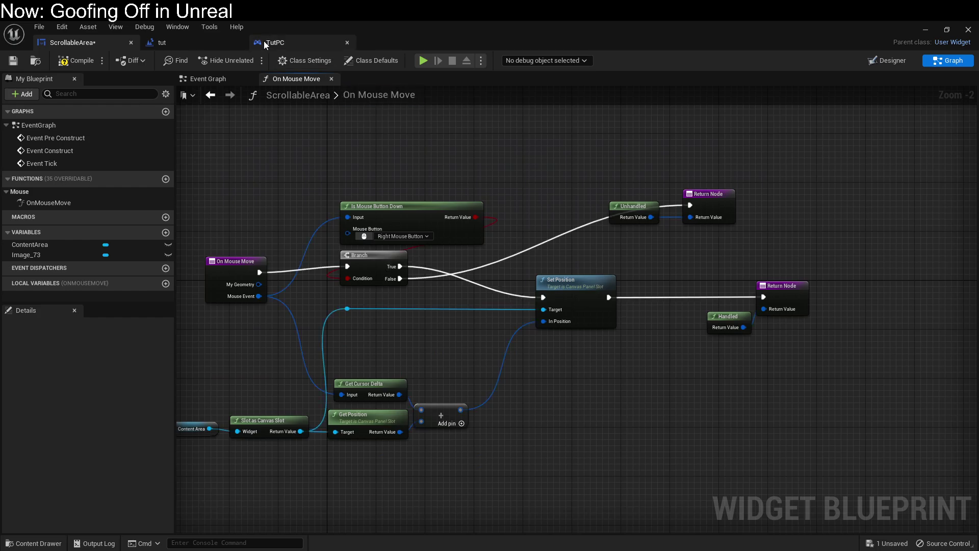
key(ctrl+s)
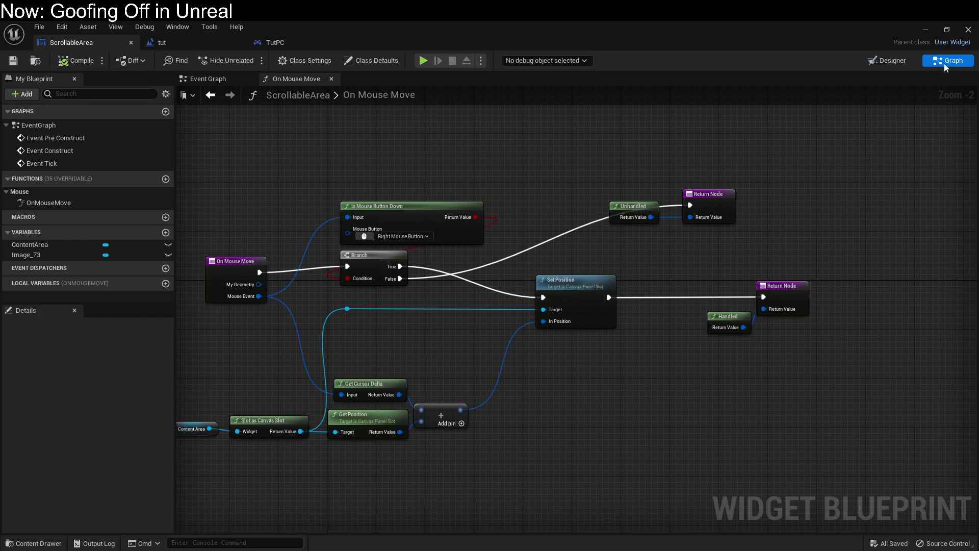
Step: Play the level and right-drag the photo to pan it, centring the face
click(924, 30)
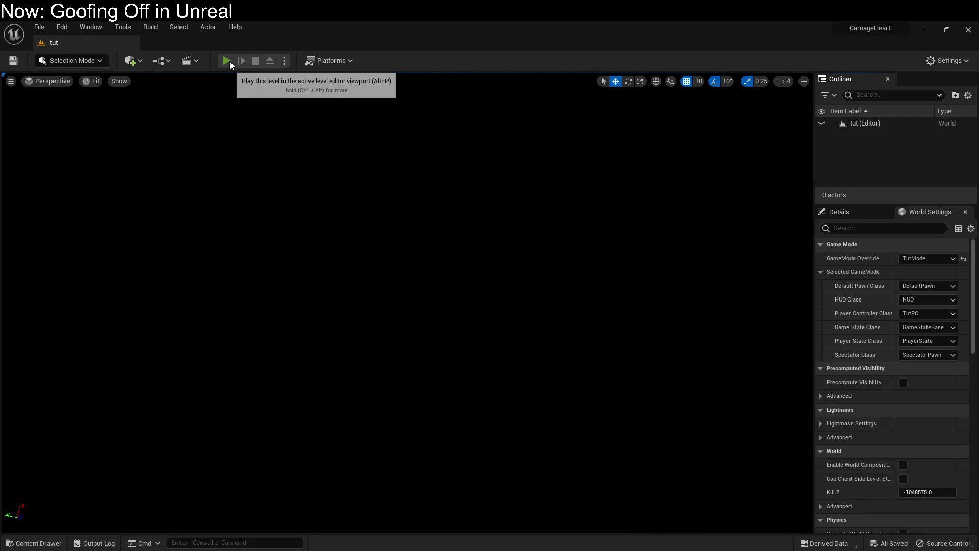
click(227, 61)
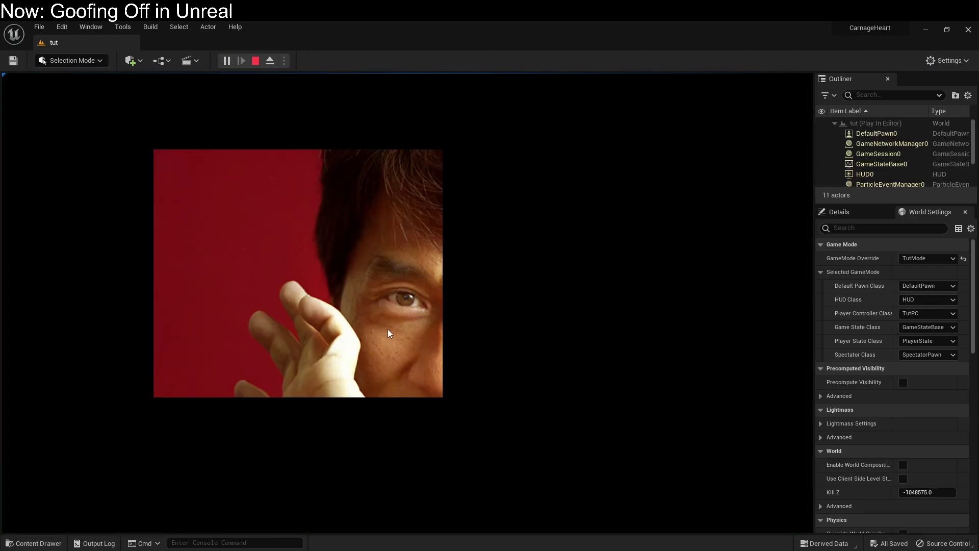
drag(372, 326, 188, 218)
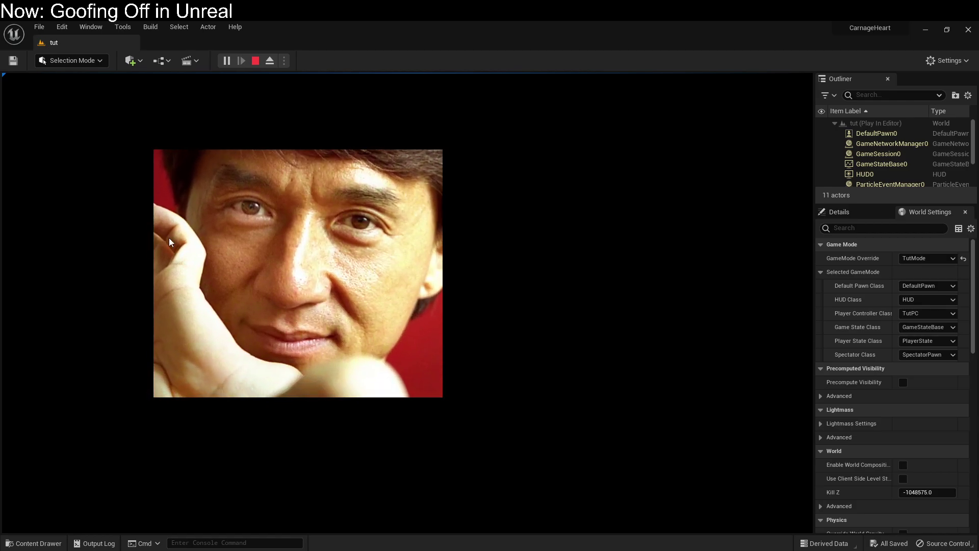
drag(274, 212, 273, 231)
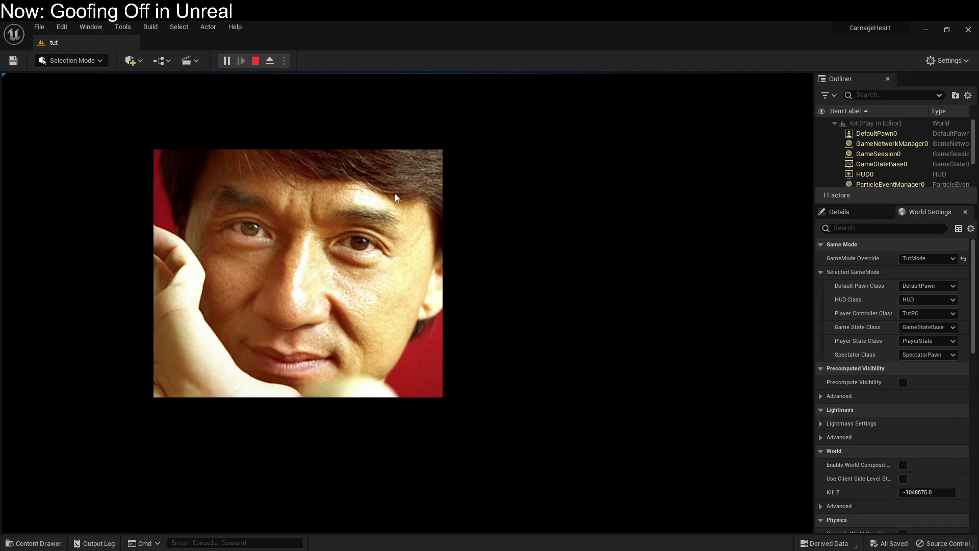
Step: Stop the play session and open the TutPC blueprint's Event Graph
click(255, 61)
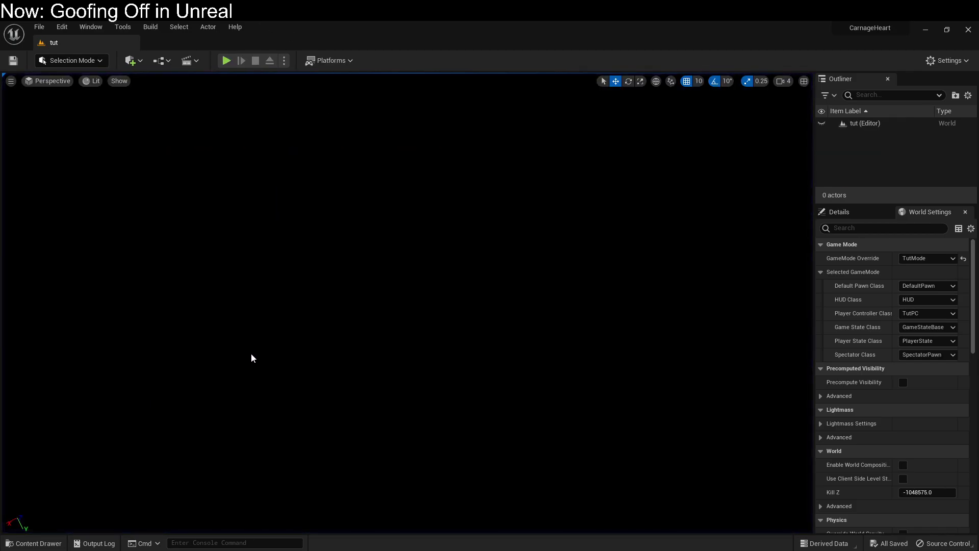
mouse_move(212, 547)
click(244, 522)
click(261, 41)
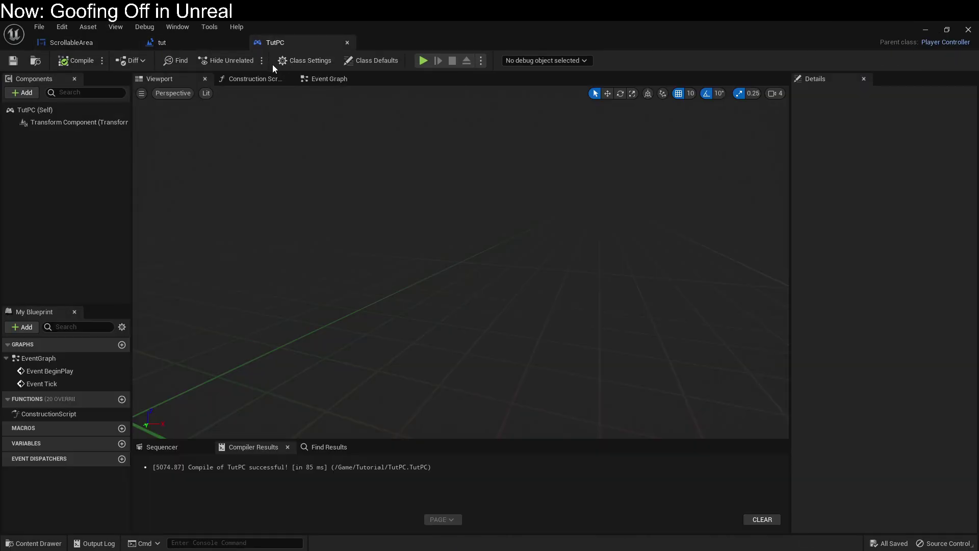
double_click(62, 359)
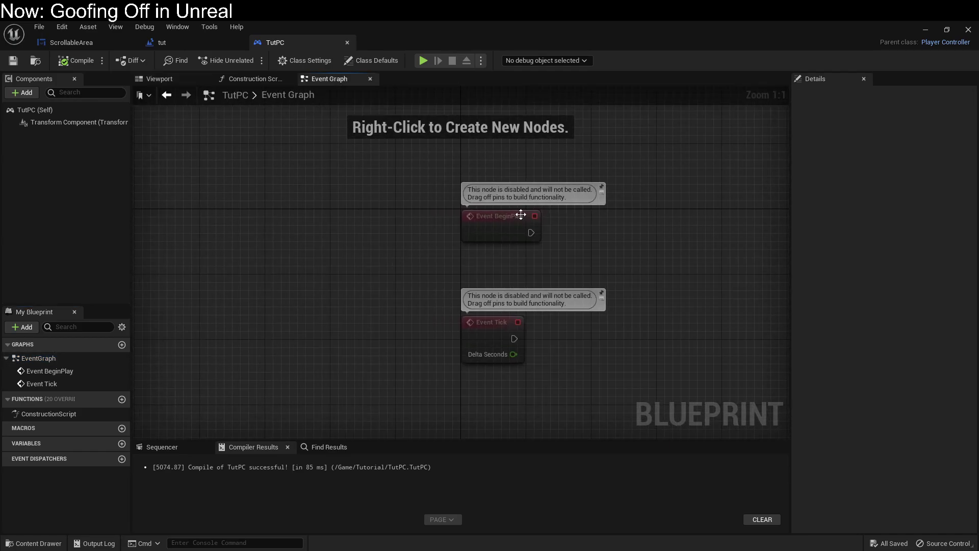
Step: Add Set Input Mode UI Only after Event BeginPlay and compile TutPC
right_drag(585, 227, 341, 229)
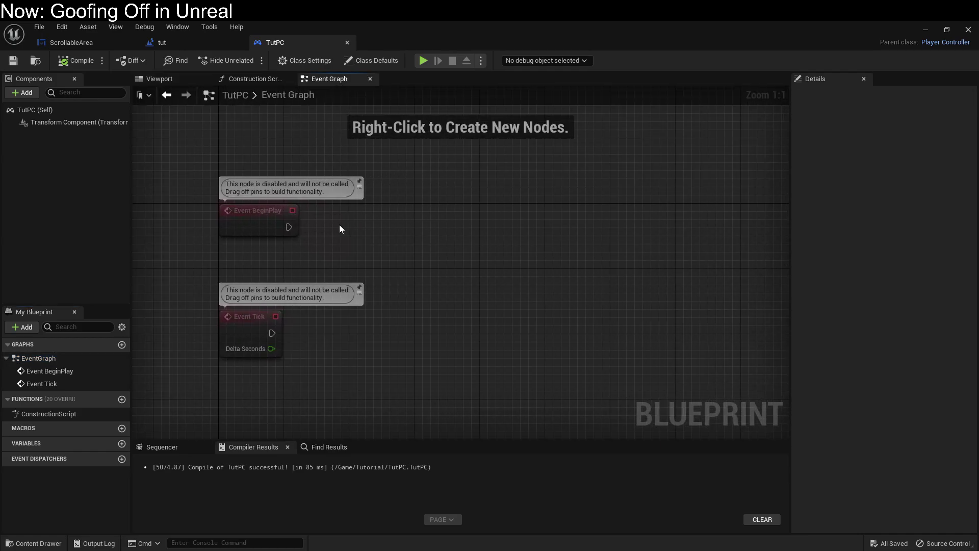
drag(288, 226, 470, 192)
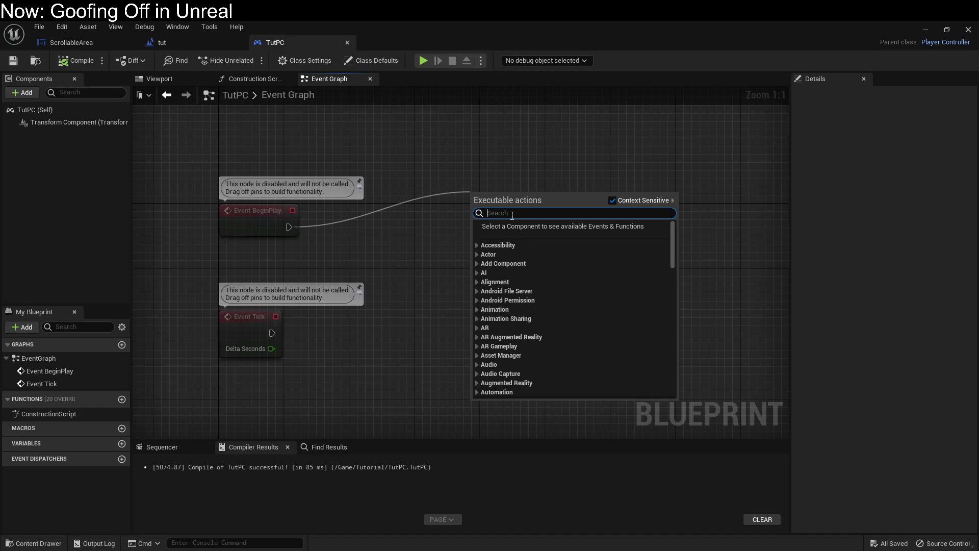
text(input mode)
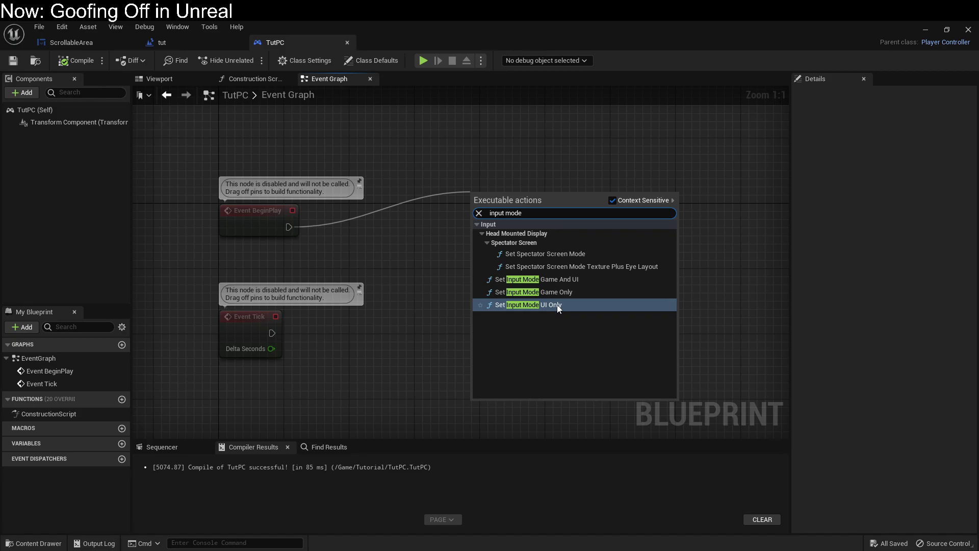
click(528, 305)
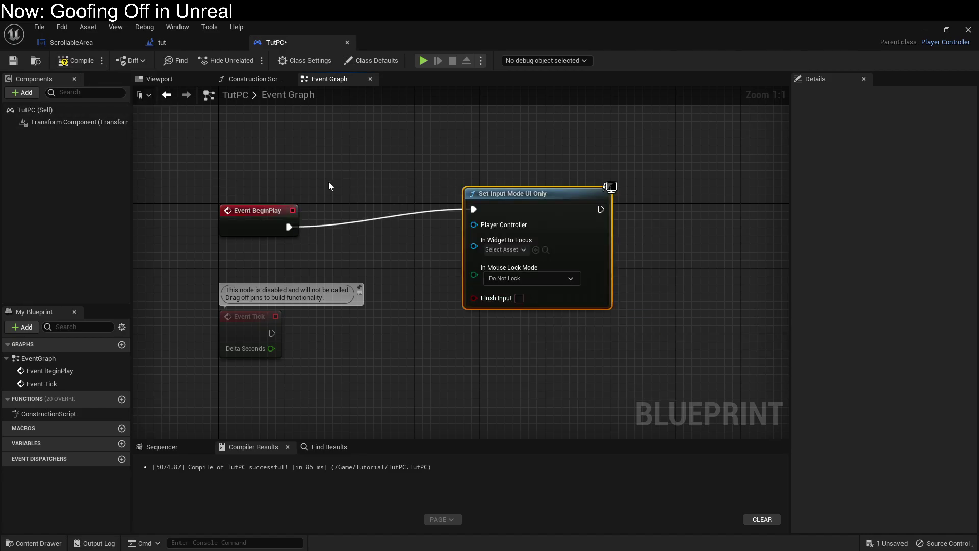
click(74, 61)
Step: Play the level, then stop and review the player controller error in the Message Log
click(925, 31)
click(226, 60)
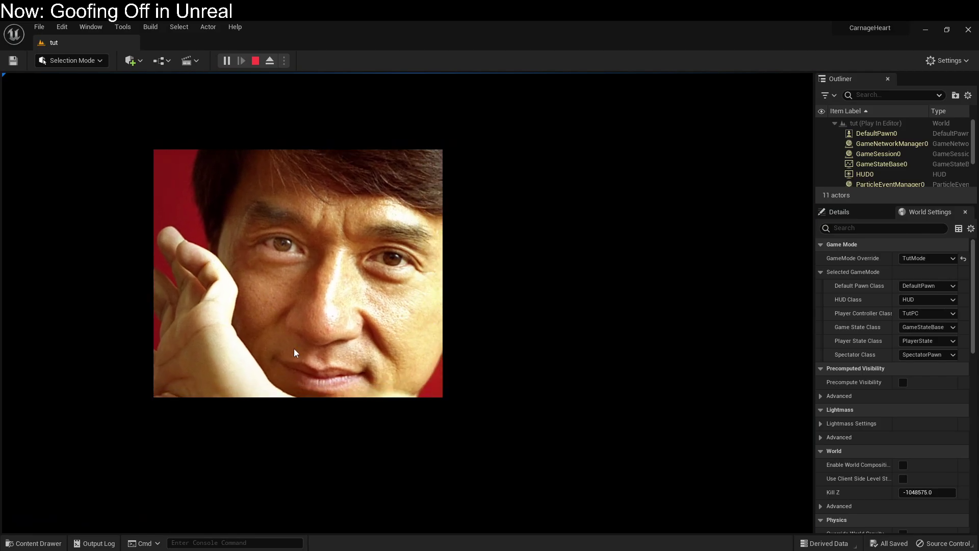
click(257, 61)
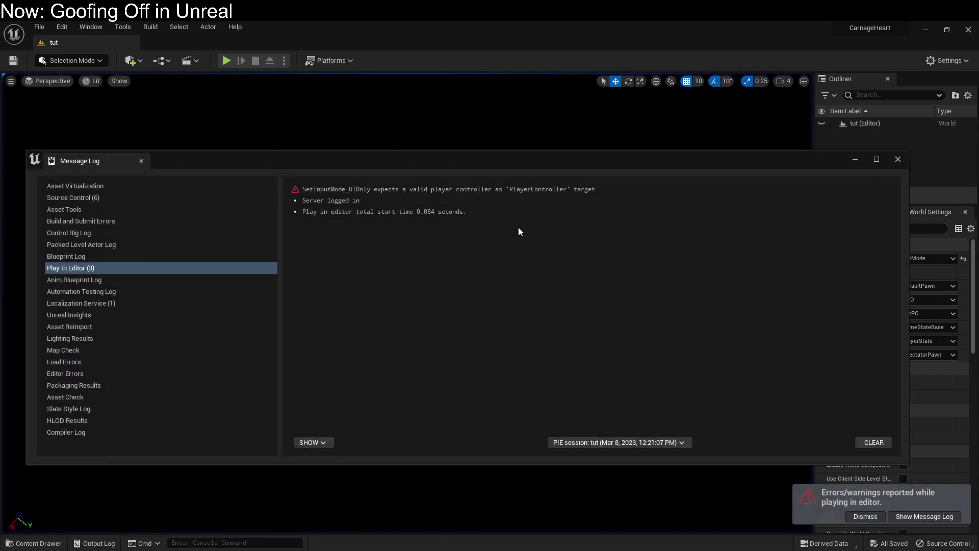
click(529, 189)
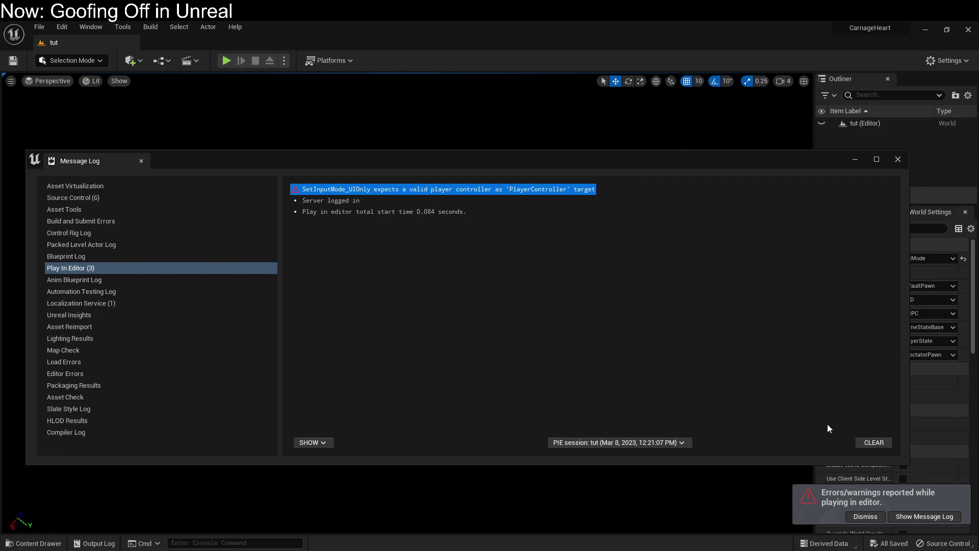
click(897, 160)
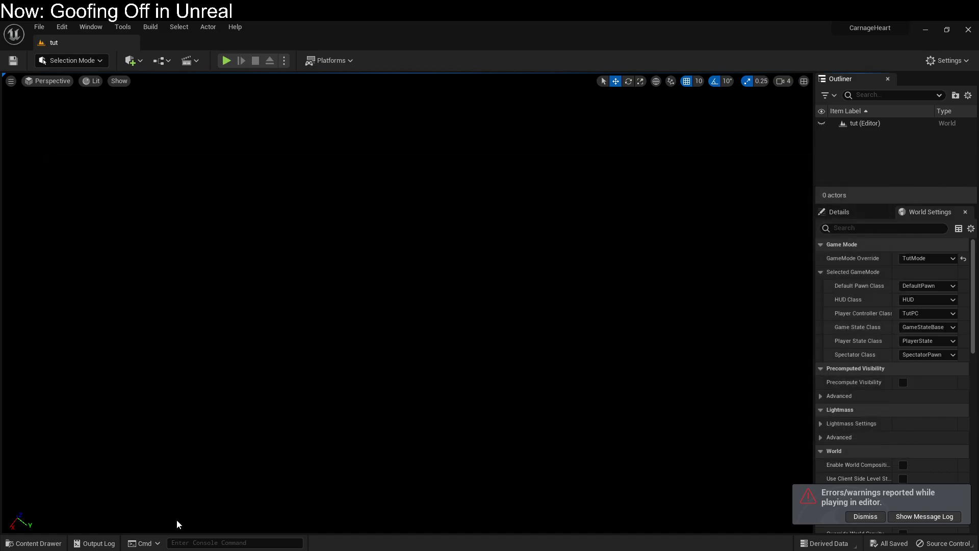
Step: Plug a Self reference into Player Controller, compile TutPC, and relaunch play with Alt+P
click(226, 523)
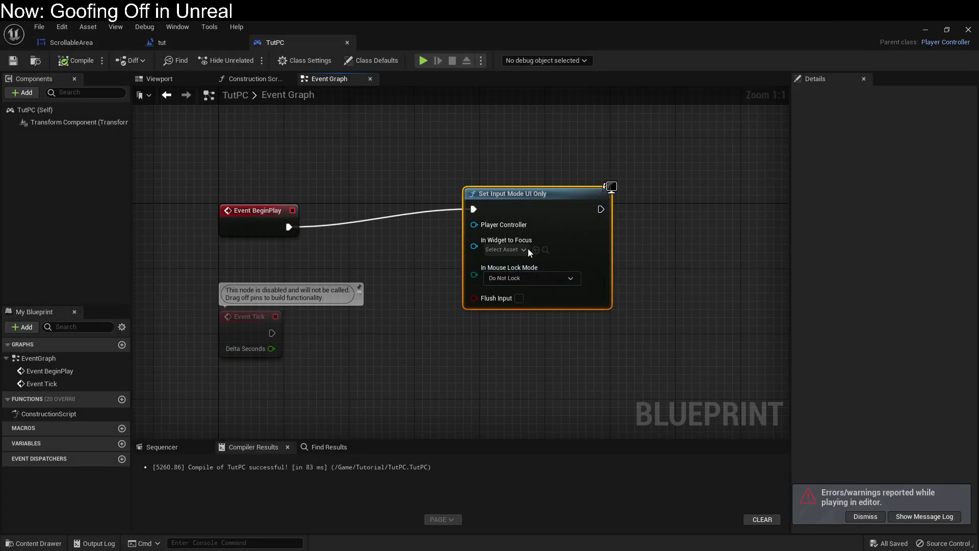
drag(475, 225, 469, 159)
text(self)
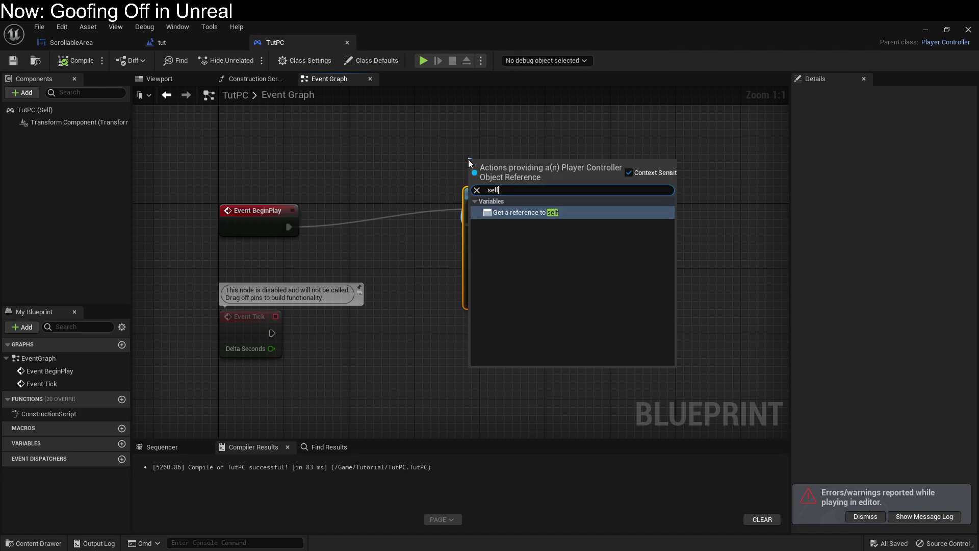
key(Return)
click(76, 60)
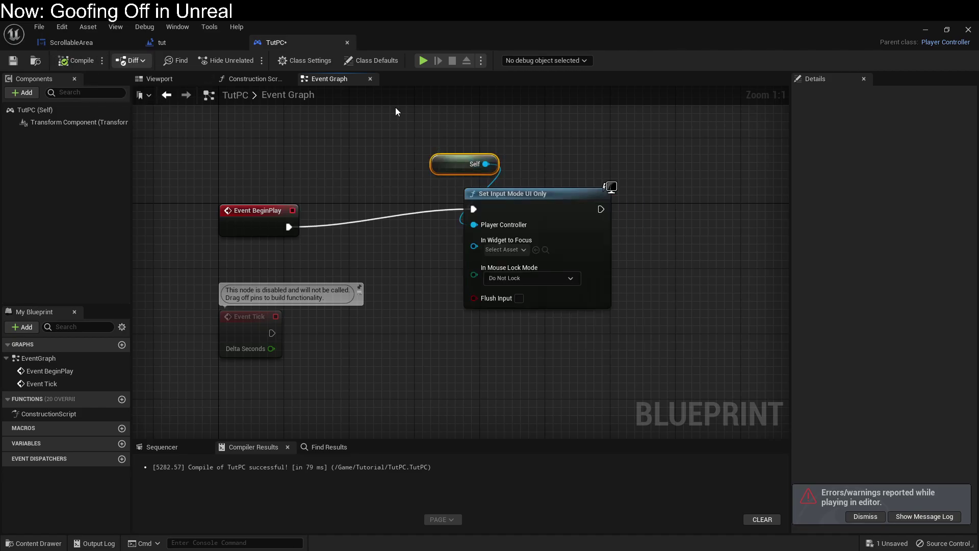
key(alt+p)
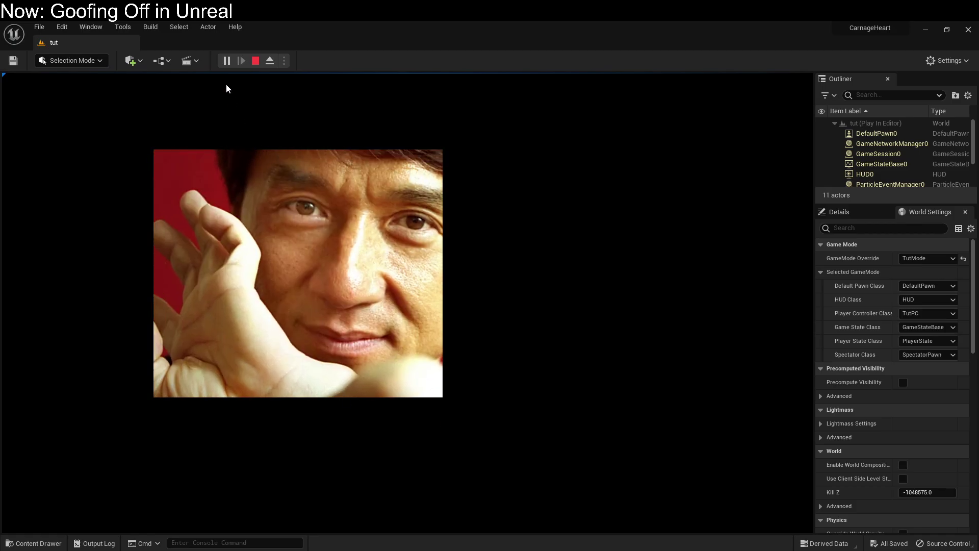
Step: Stop the running play session after testing the photo panning
click(255, 61)
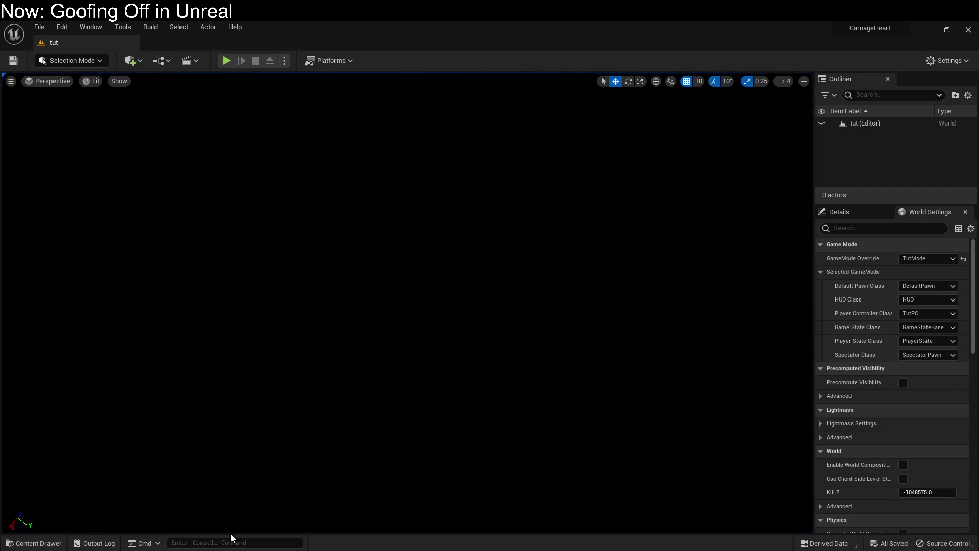
Step: Open the ScrollableArea widget in the Designer and select ContentArea in the Hierarchy
mouse_move(233, 539)
click(246, 520)
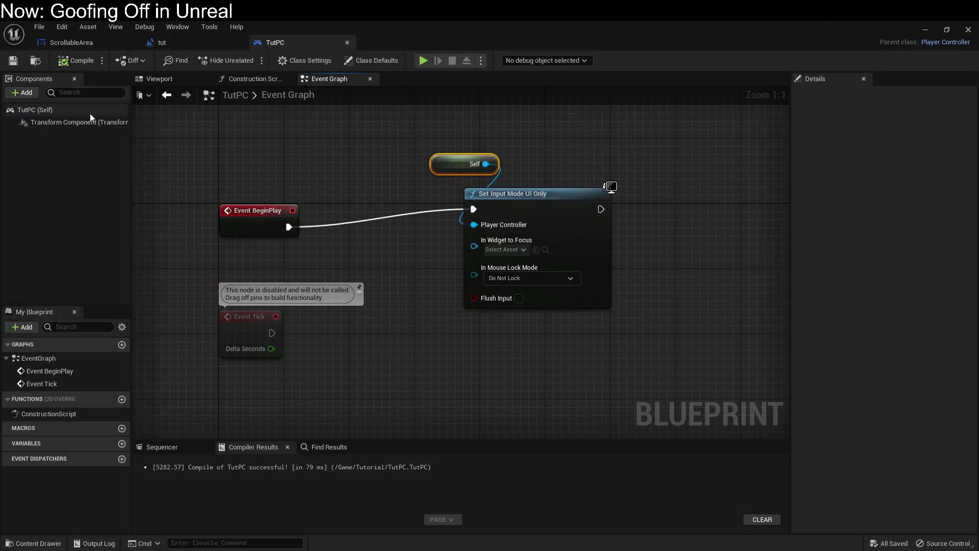
click(90, 43)
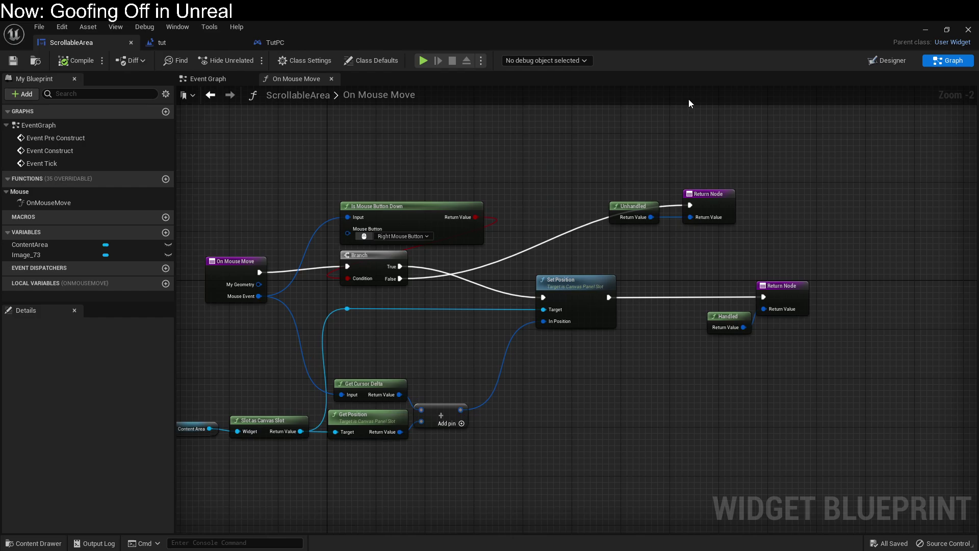
click(890, 60)
click(49, 362)
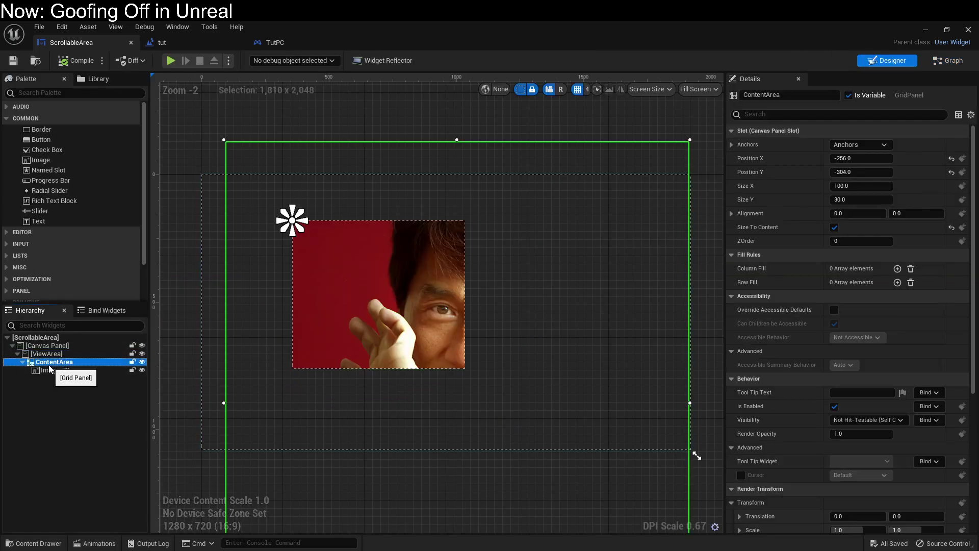